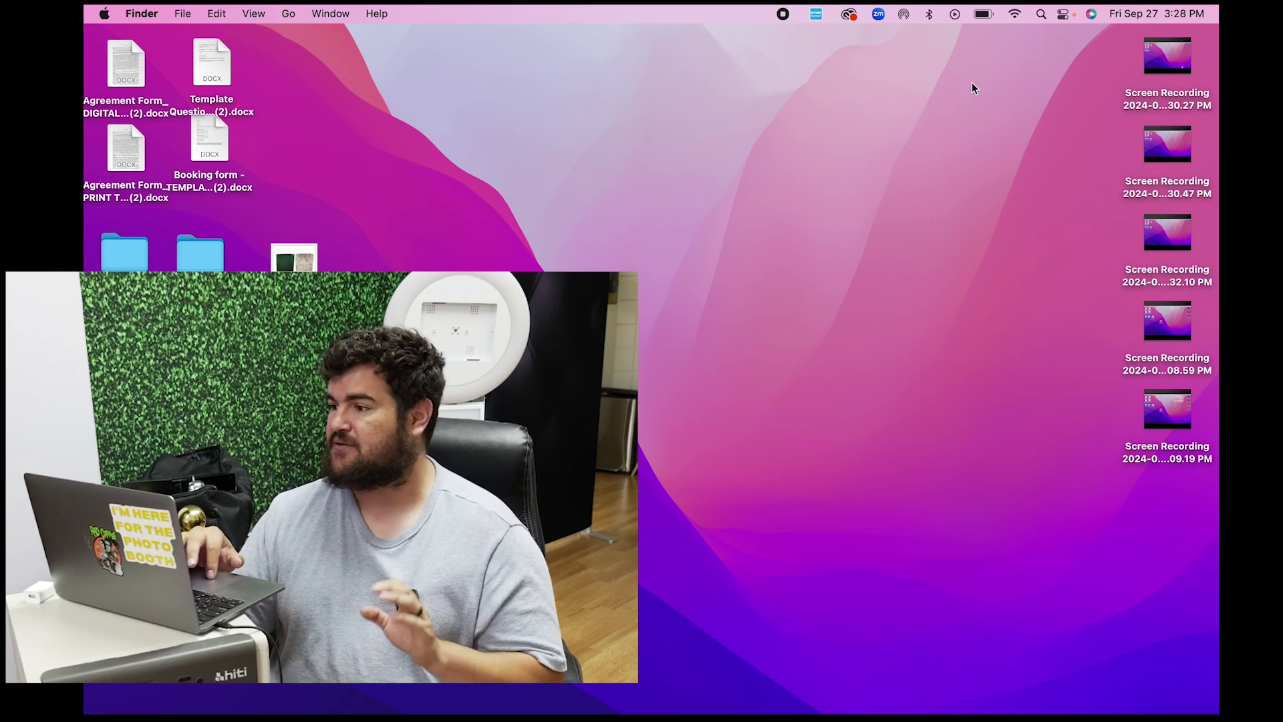
# Step: Show the macOS Wi-Fi list with the saved PHOTOBOOTH-101 and TP-Link_B7DD networks
pyautogui.click(1014, 15)
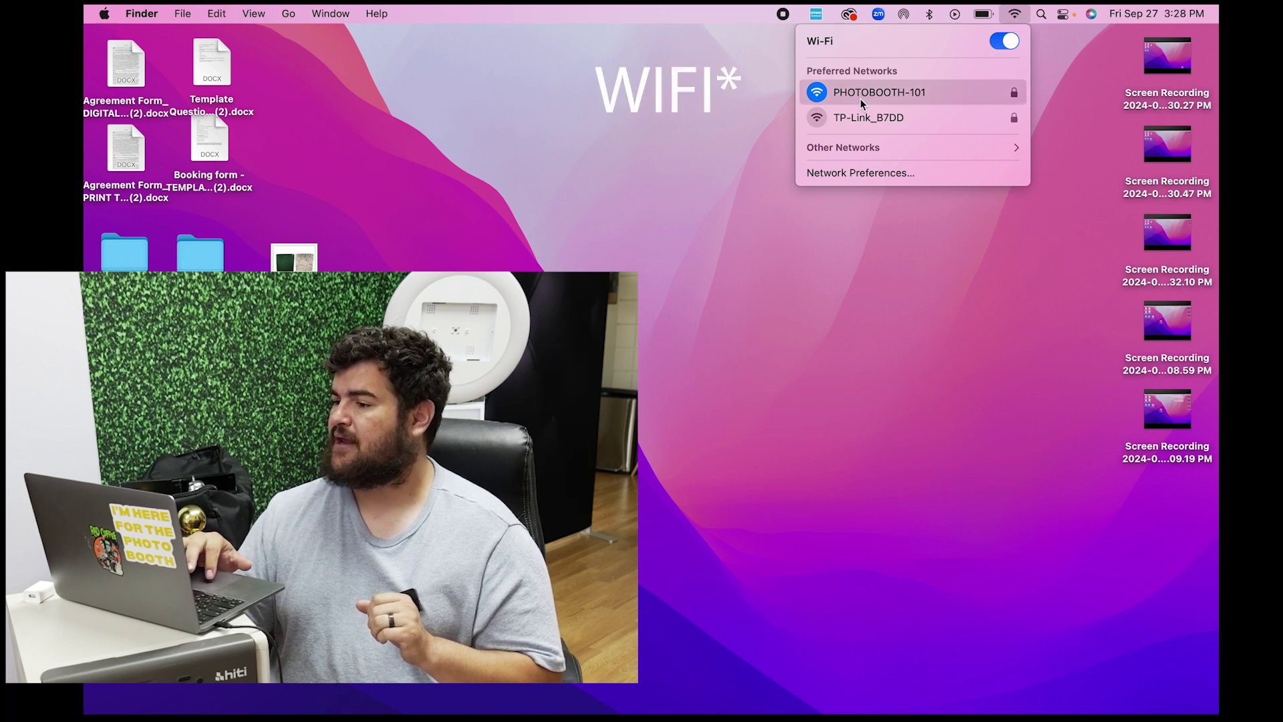
# Step: Join the TP-Link_B7DD network from the Other Networks list
pyautogui.click(865, 147)
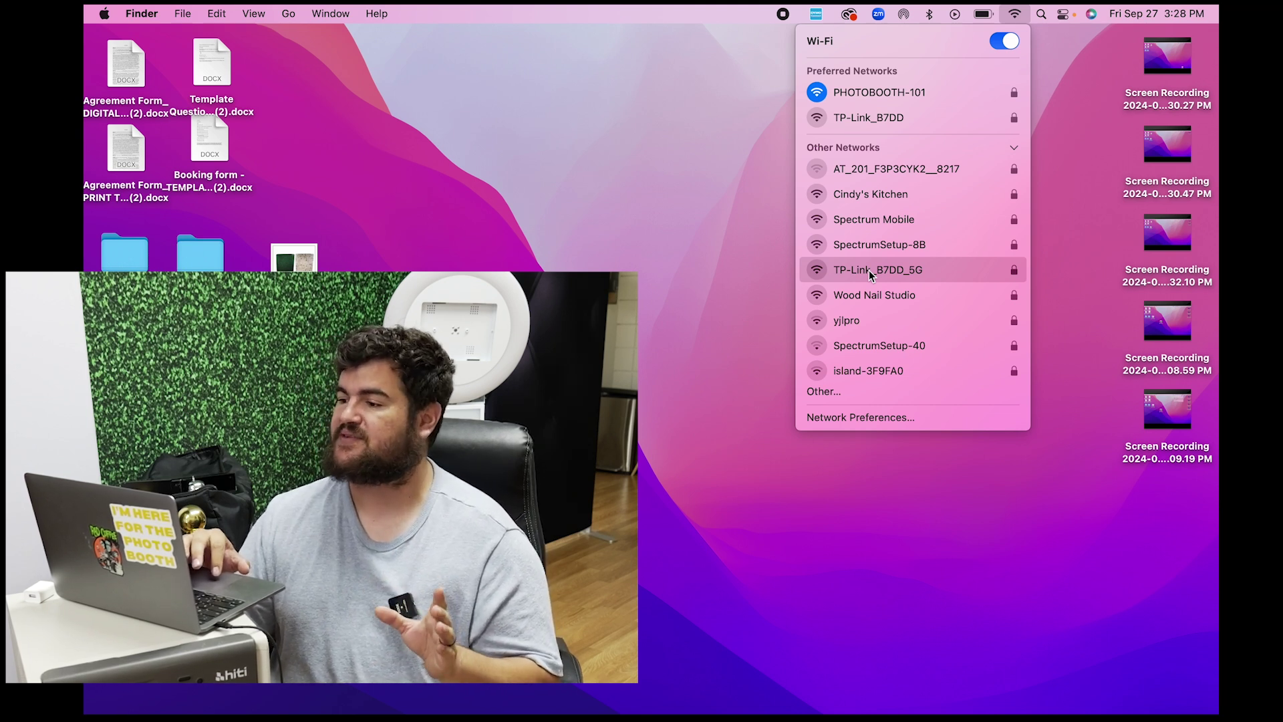
pyautogui.click(899, 120)
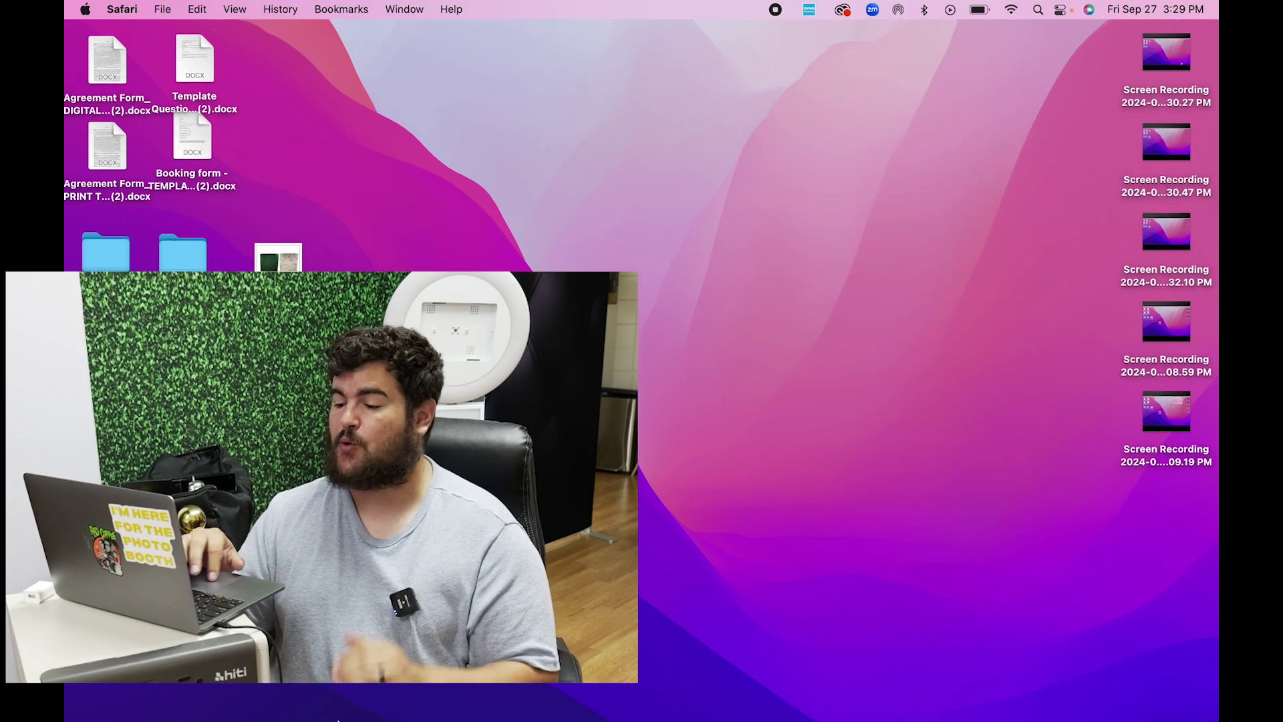
# Step: Launch Safari and load the router setup page at 192.168.0.1
pyautogui.click(158, 694)
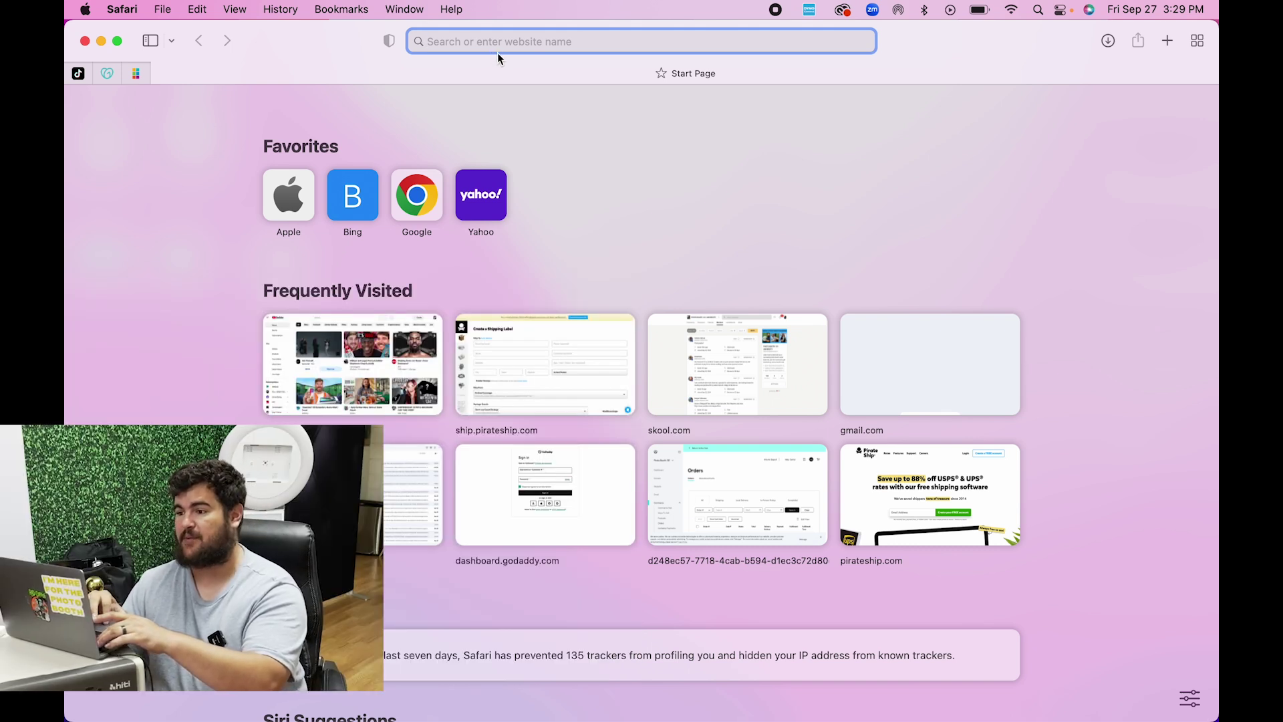
pyautogui.write('192.168.0.1 — TL-WR902AC')
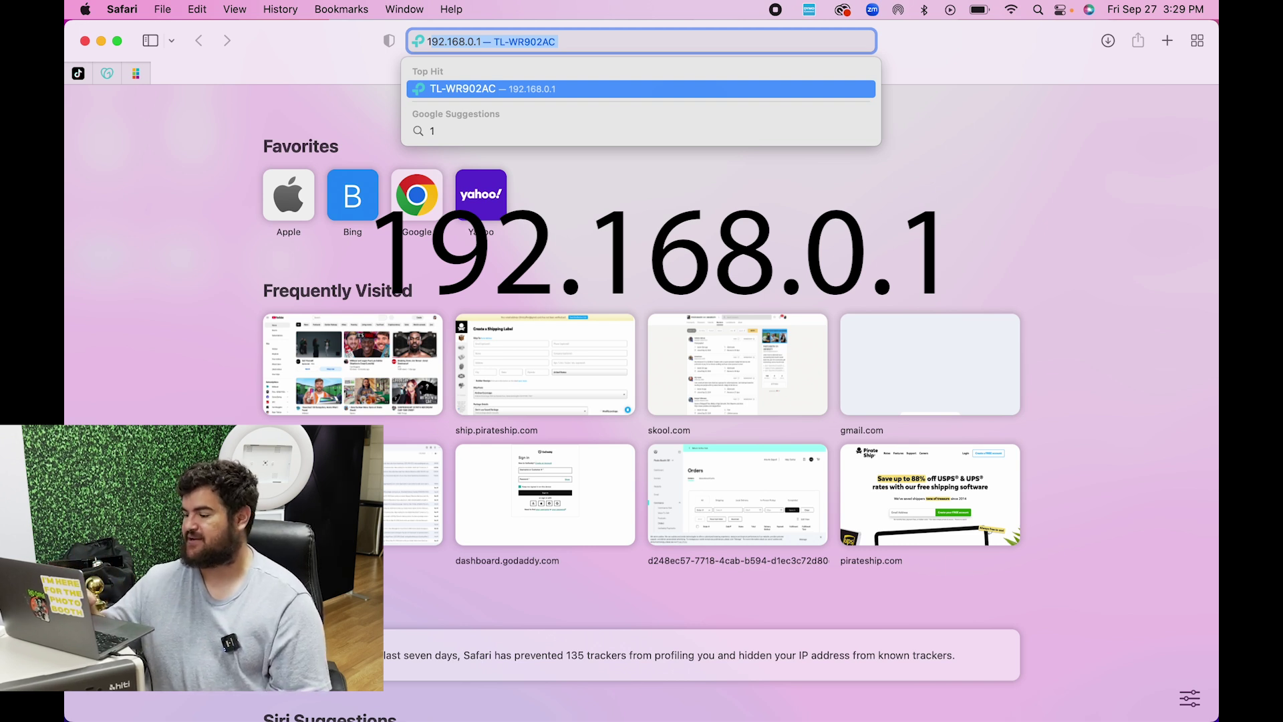
pyautogui.press('Return')
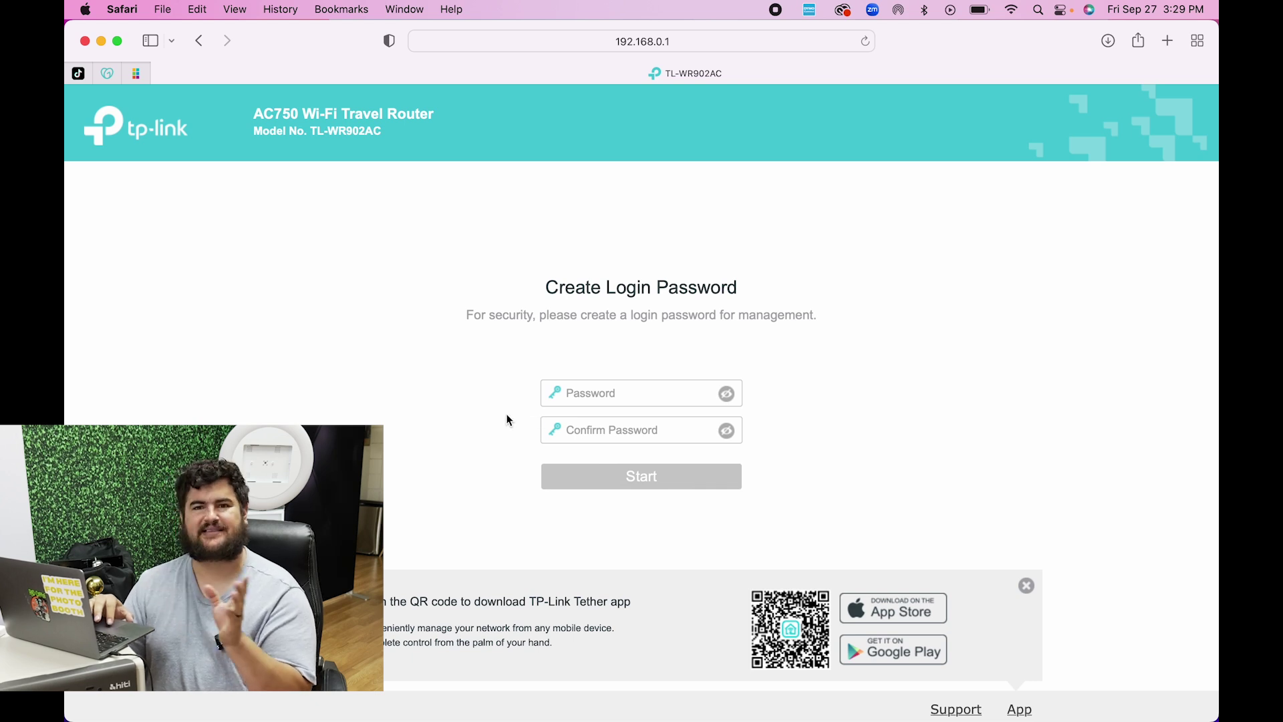
pyautogui.click(646, 394)
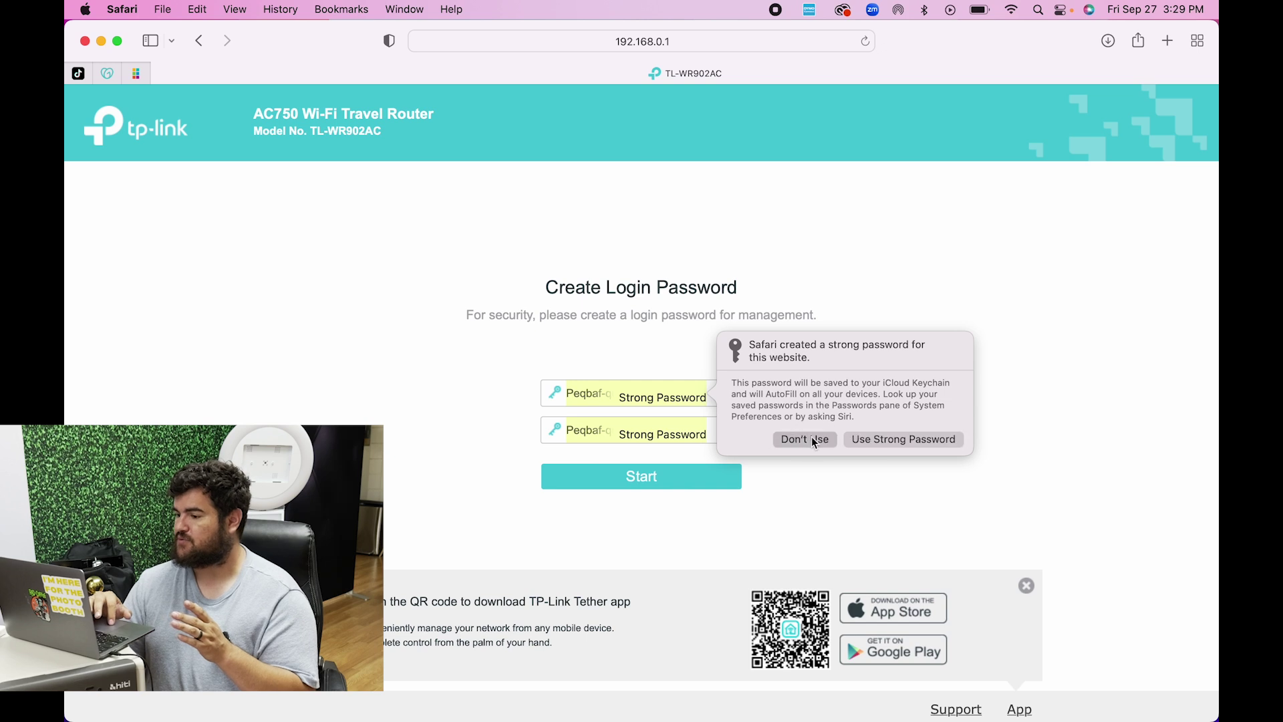
pyautogui.click(812, 438)
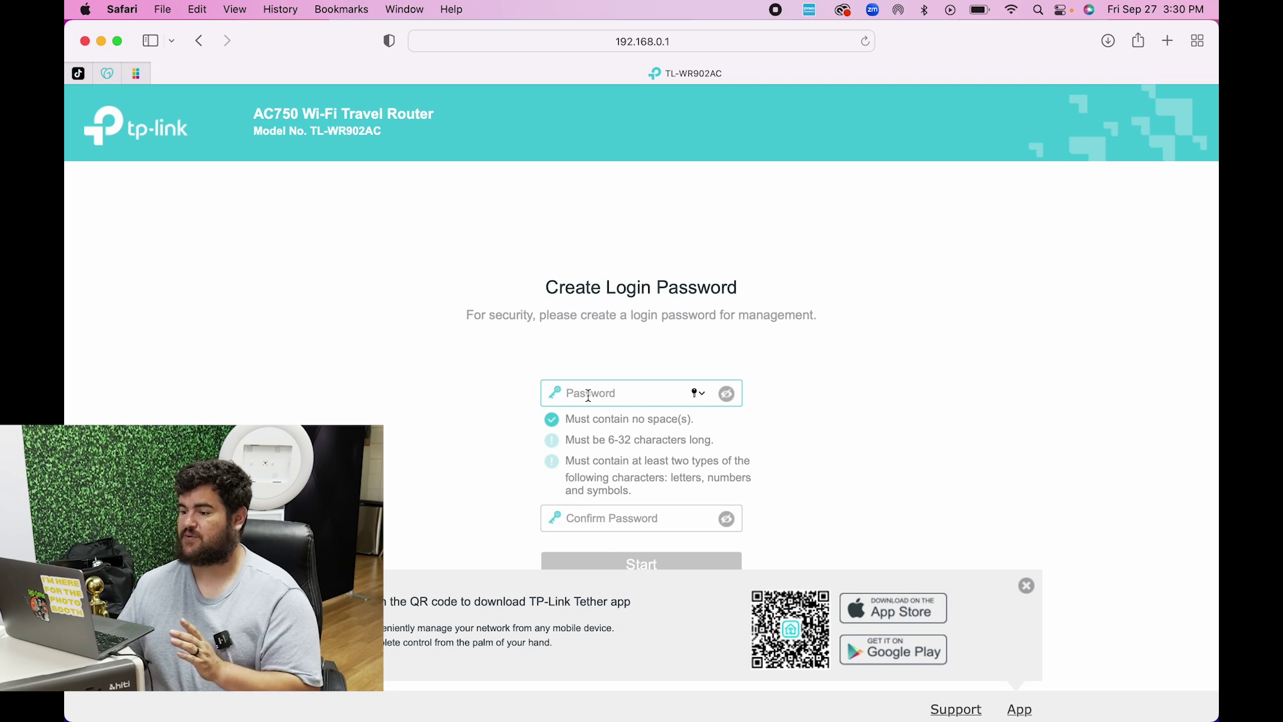
pyautogui.write('•')
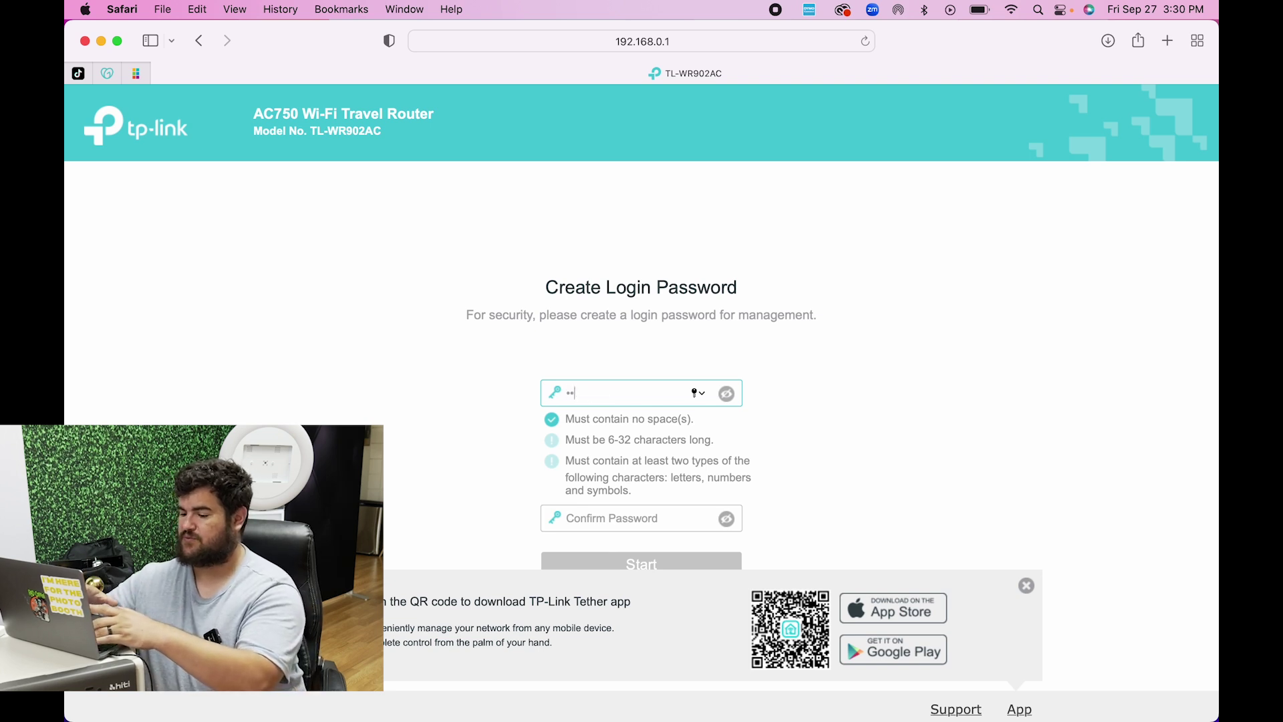
pyautogui.write('••')
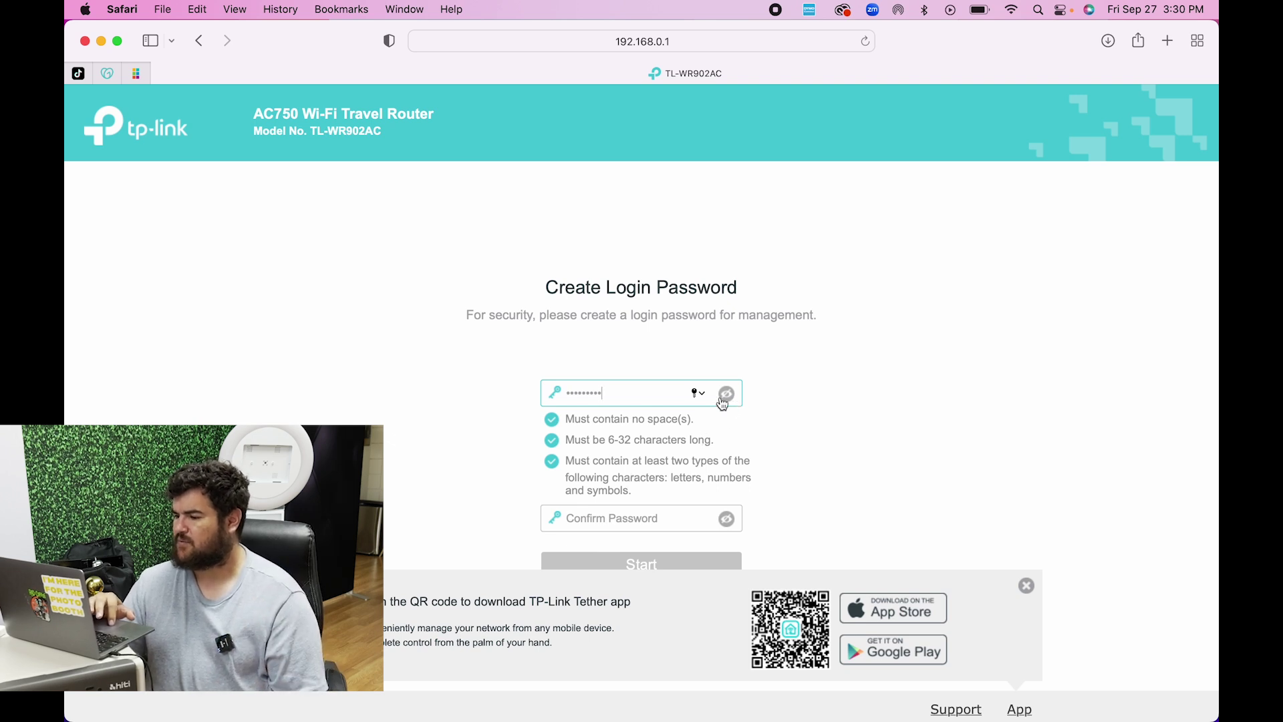
pyautogui.click(727, 396)
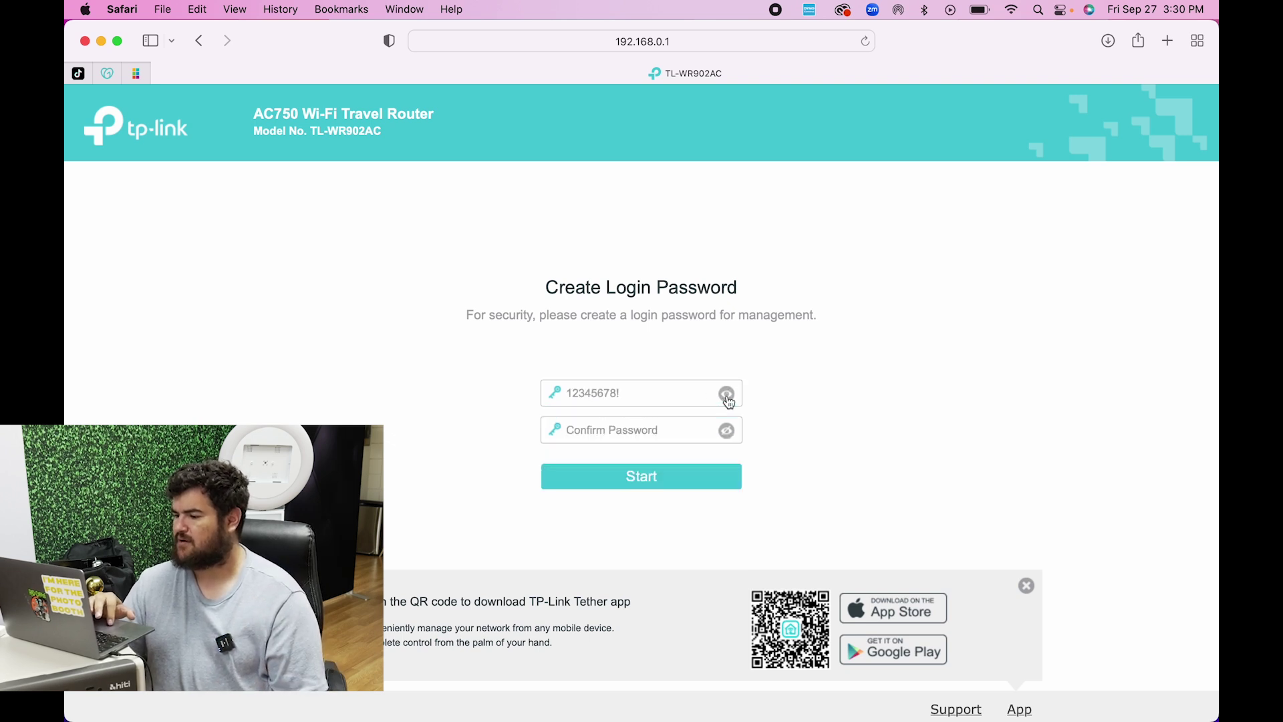
pyautogui.click(683, 425)
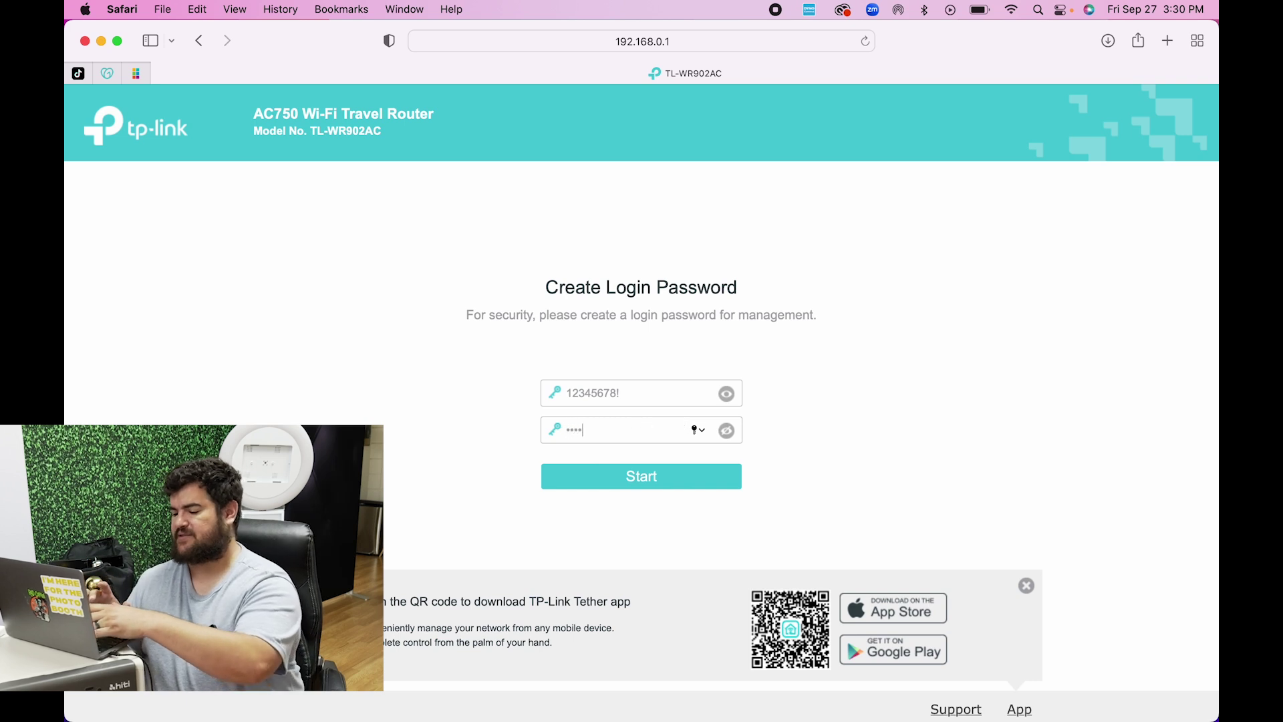
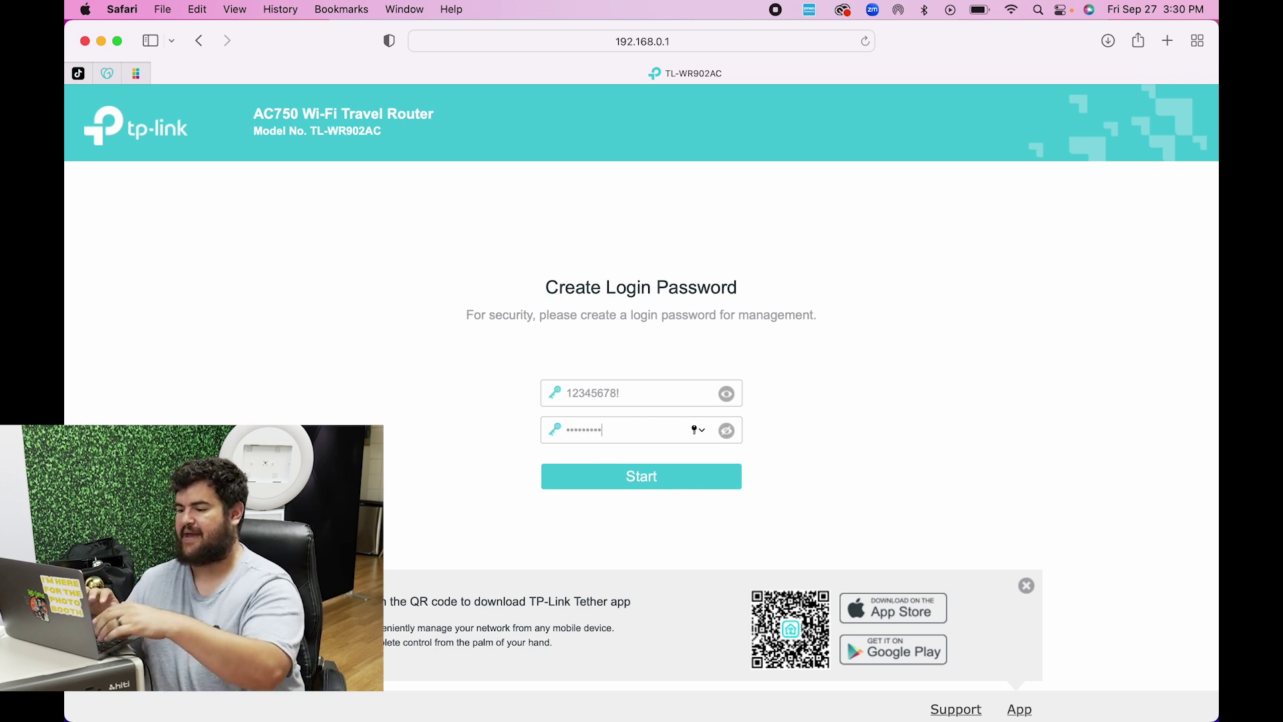
pyautogui.click(726, 432)
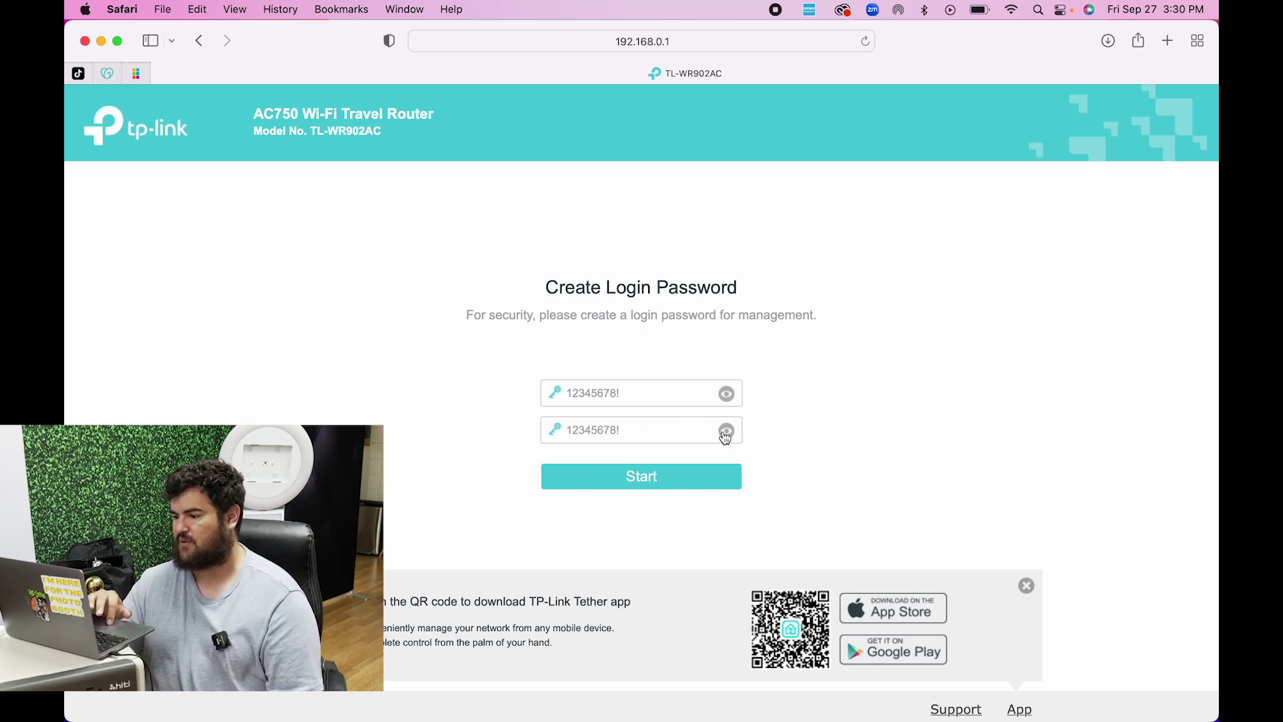
pyautogui.click(663, 396)
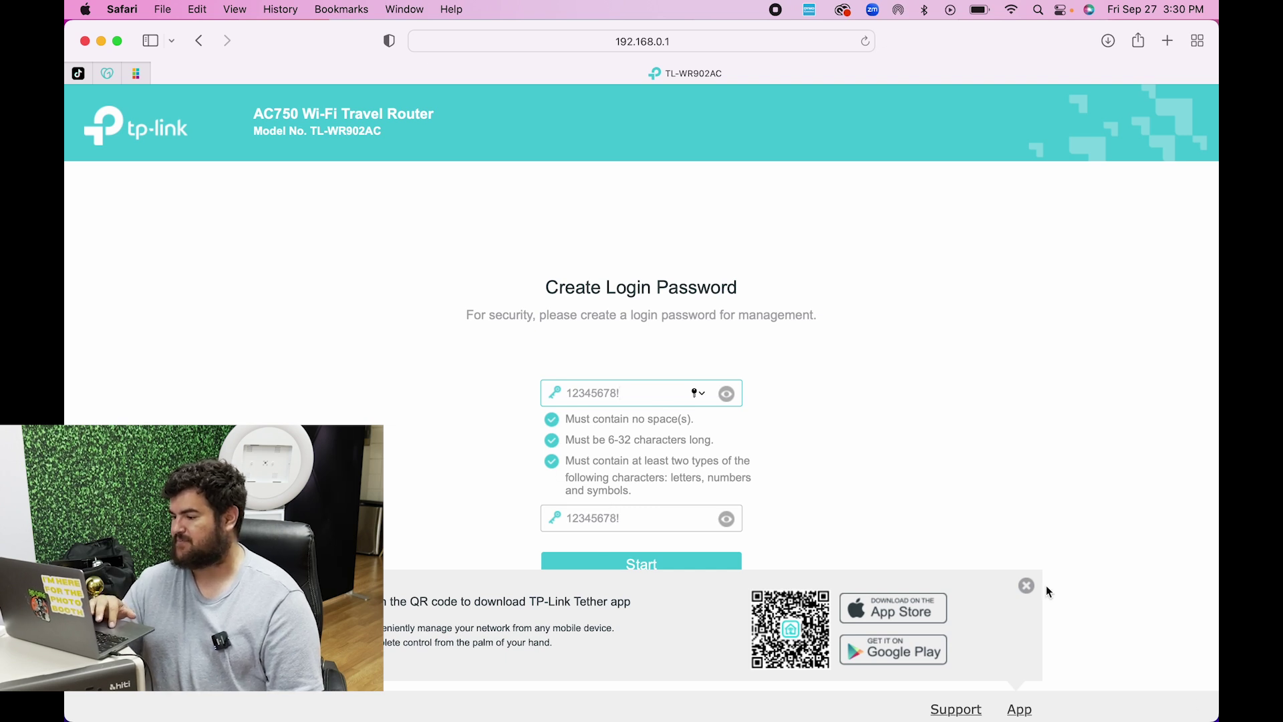
# Step: Dismiss the Tether banner and submit the login password without saving it to the keychain
pyautogui.click(1027, 585)
pyautogui.click(678, 480)
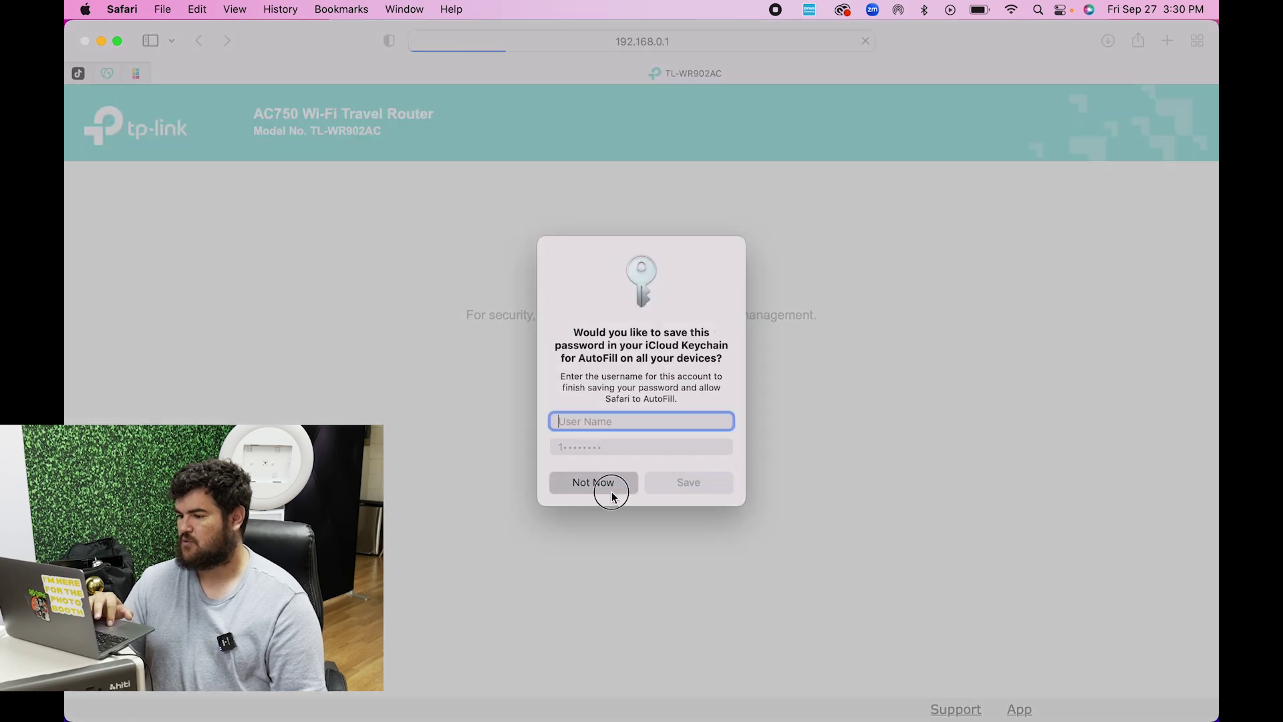
pyautogui.click(600, 482)
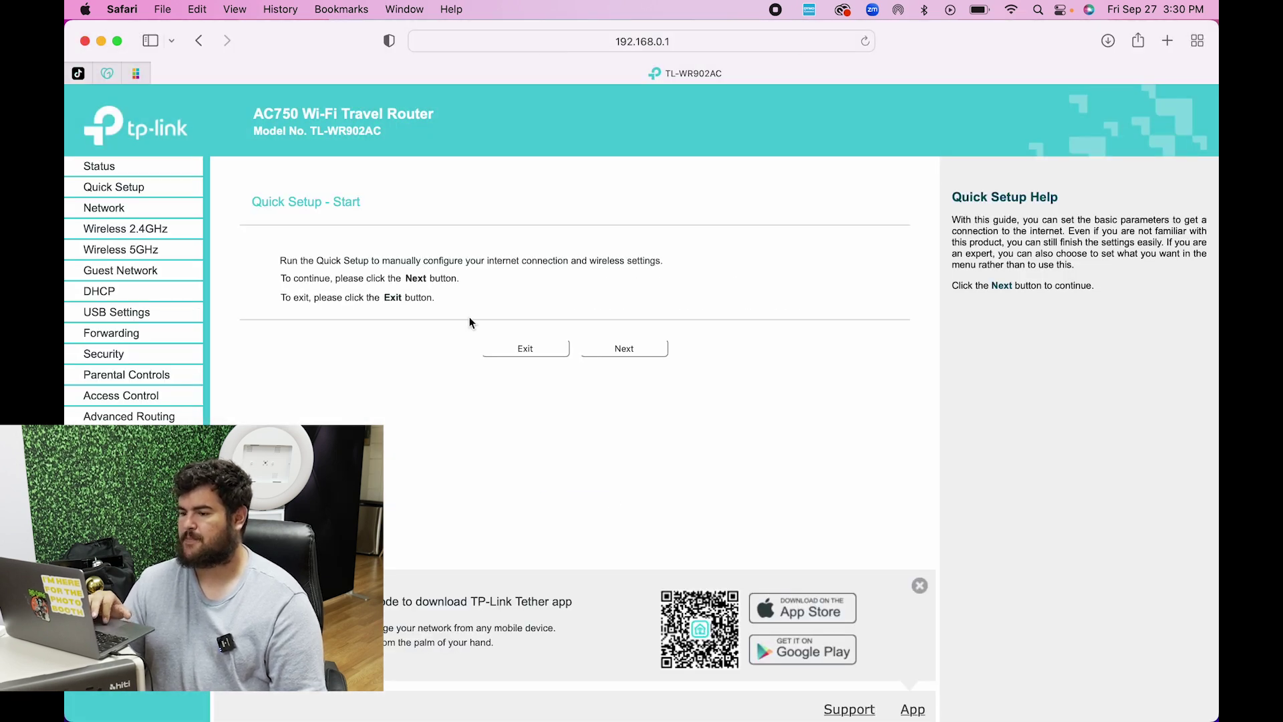
# Step: Advance past Quick Setup Start and keep Dynamic IP as the WAN connection type
pyautogui.click(621, 349)
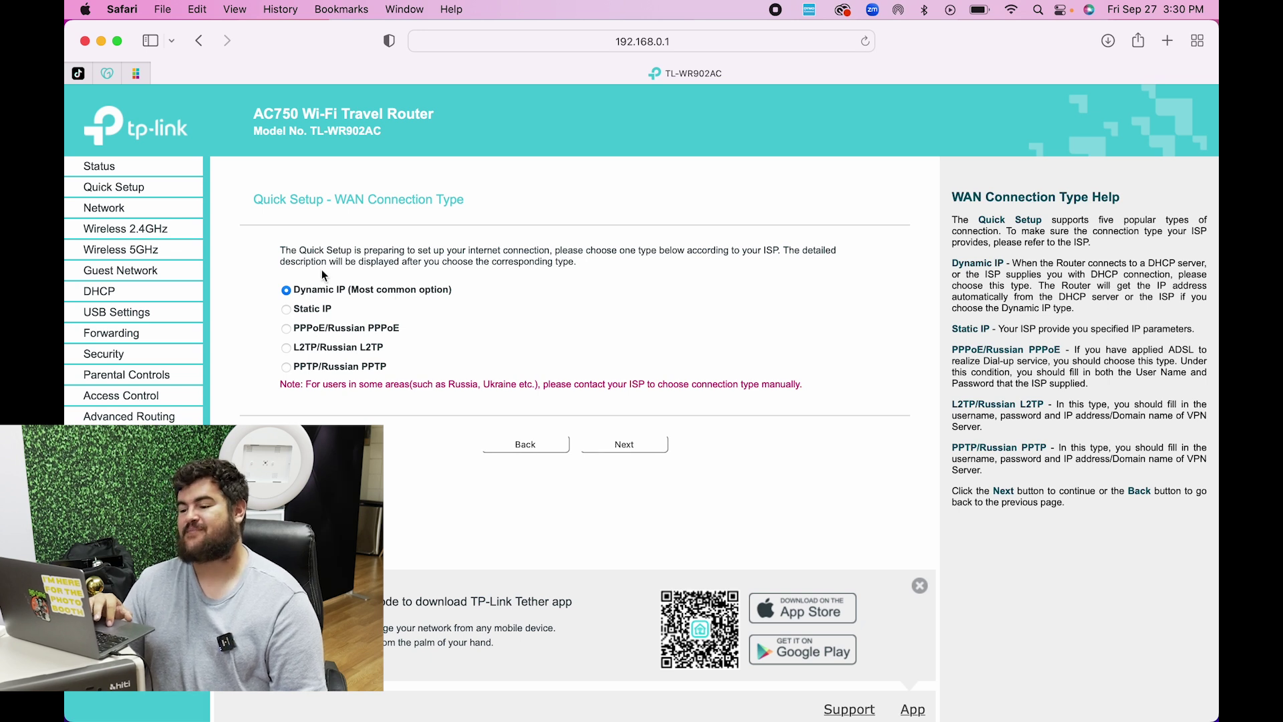
pyautogui.click(623, 444)
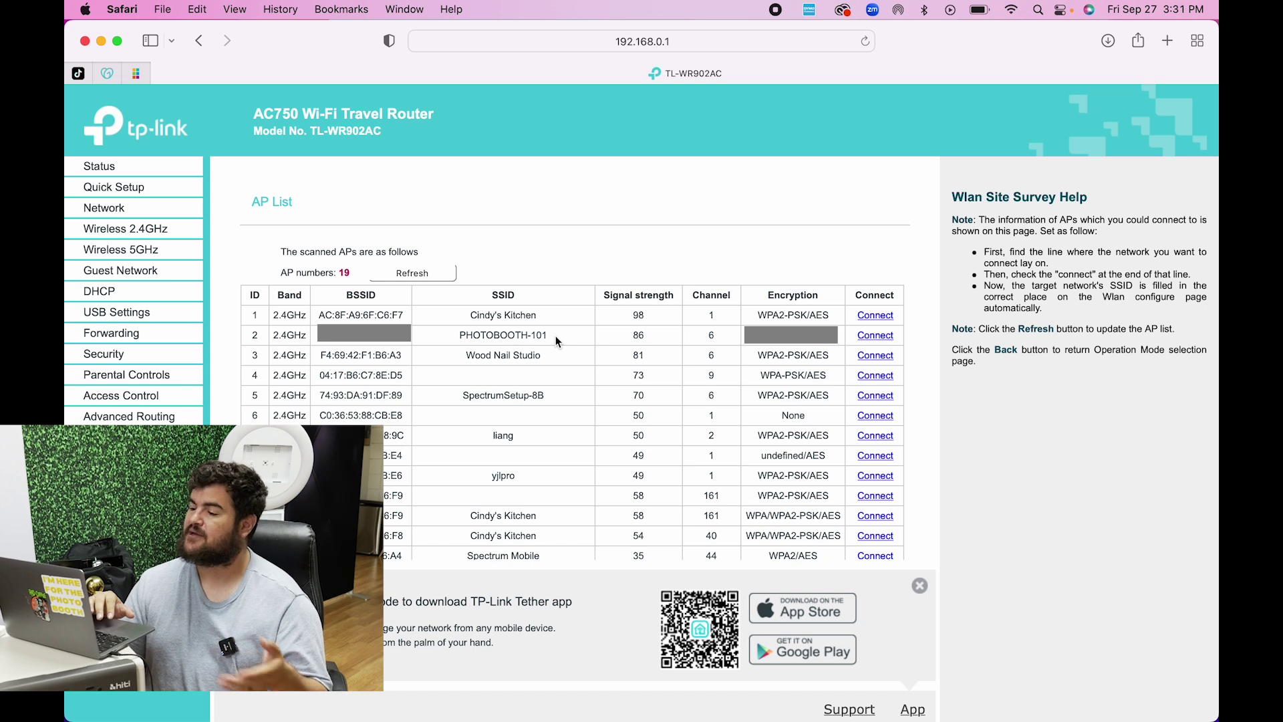
pyautogui.click(874, 335)
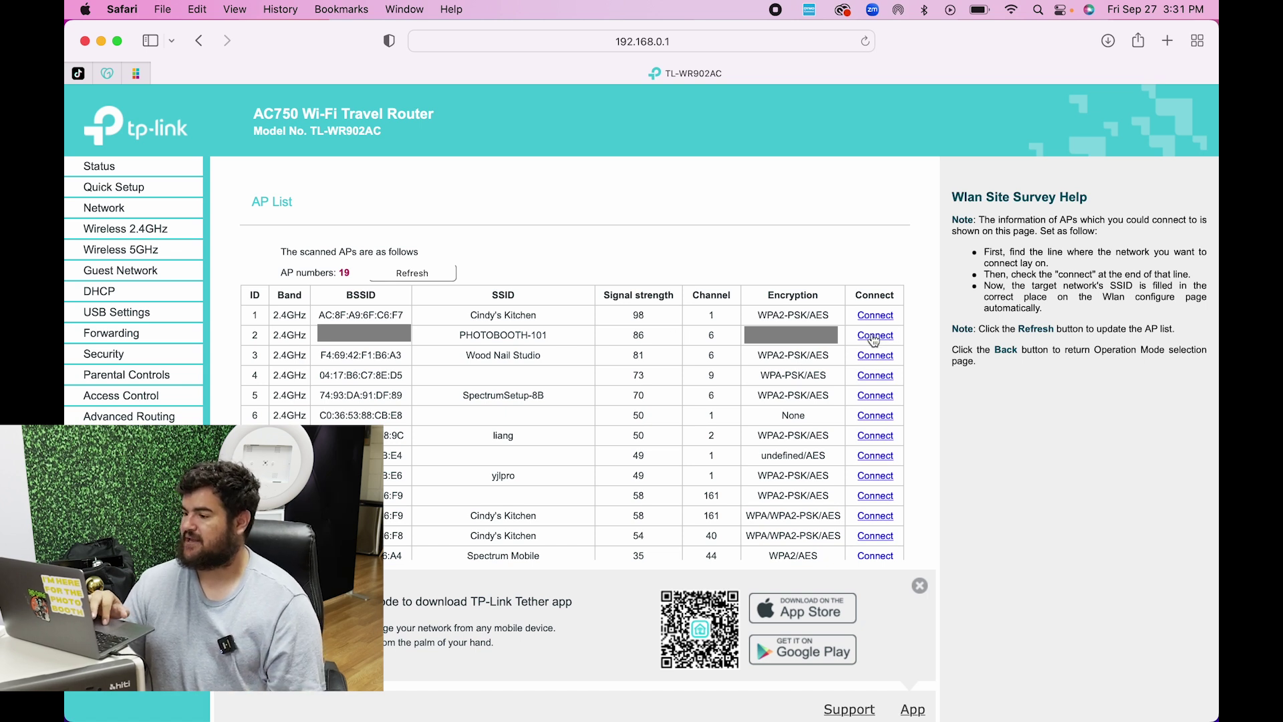
pyautogui.click(545, 395)
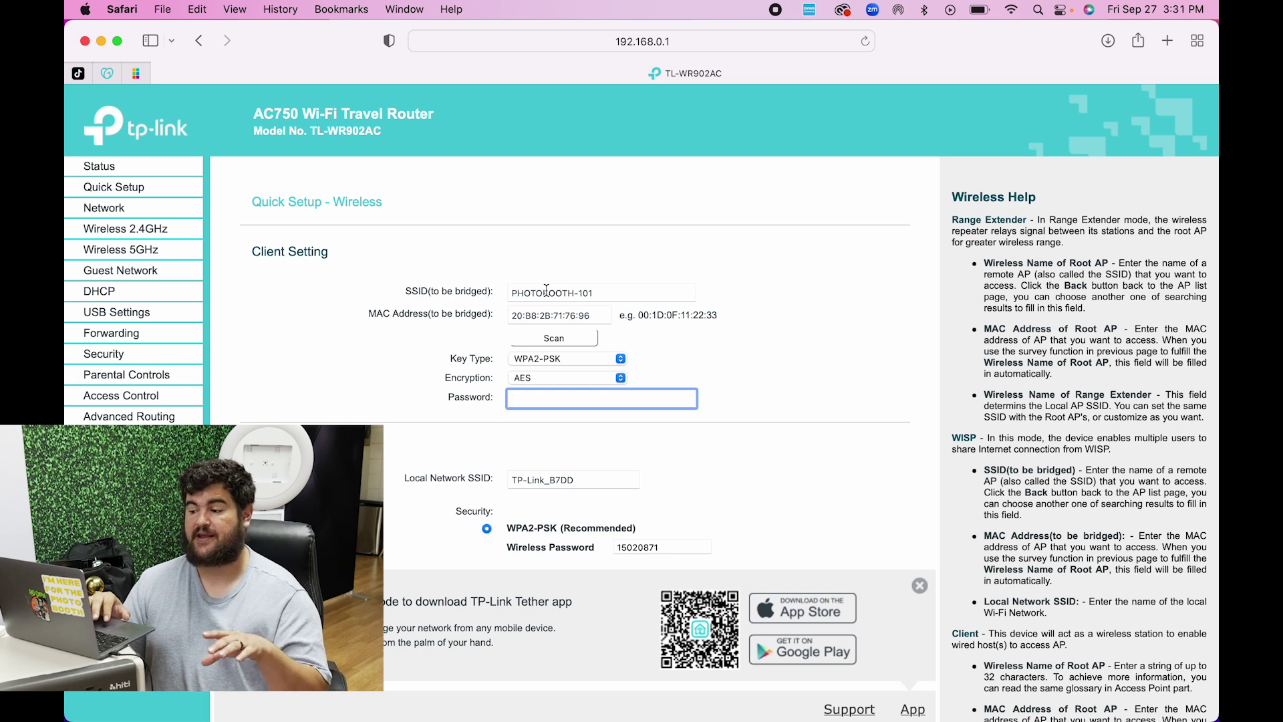
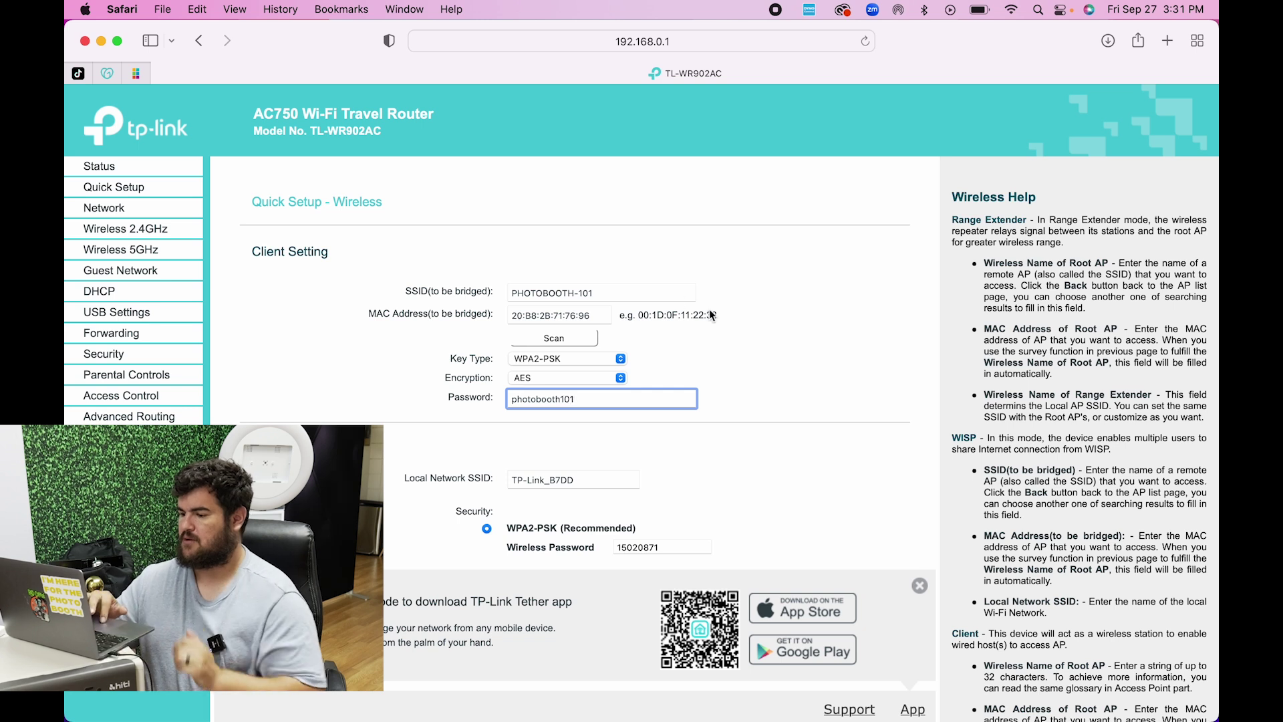
pyautogui.scroll(-5, 747, 384)
pyautogui.scroll(-2, 747, 384)
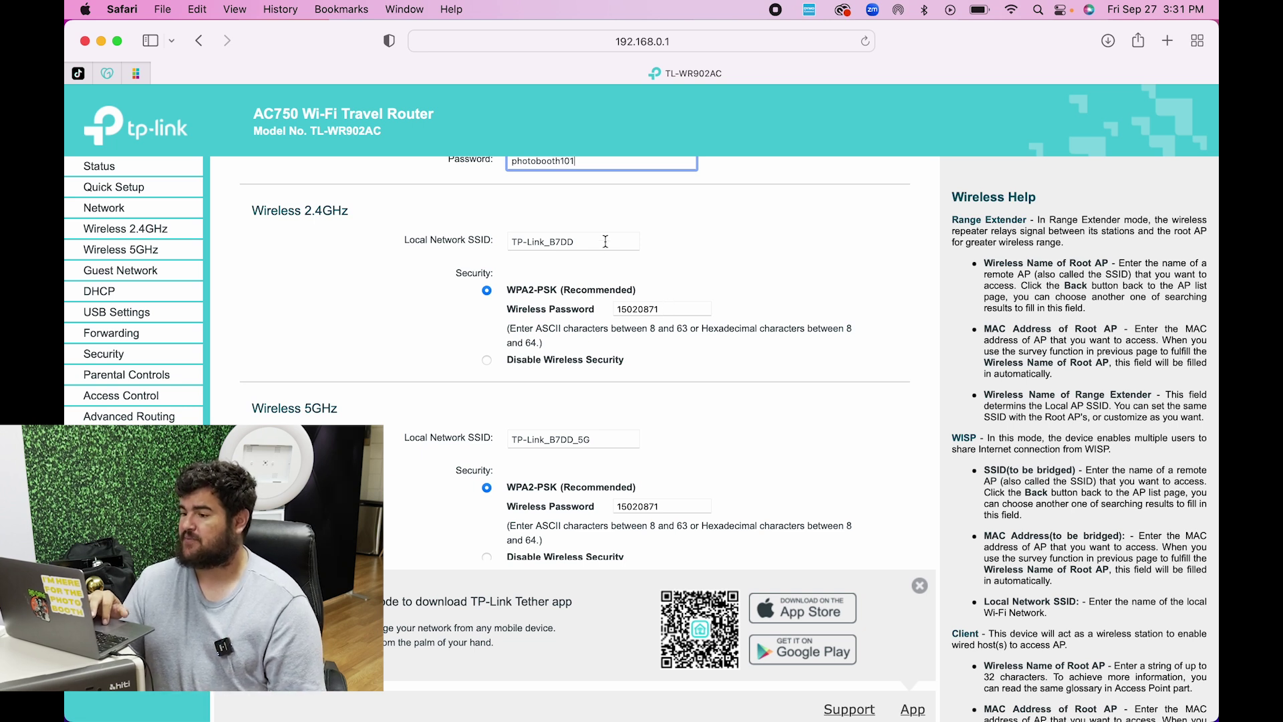
pyautogui.moveTo(605, 241); pyautogui.dragTo(491, 238)
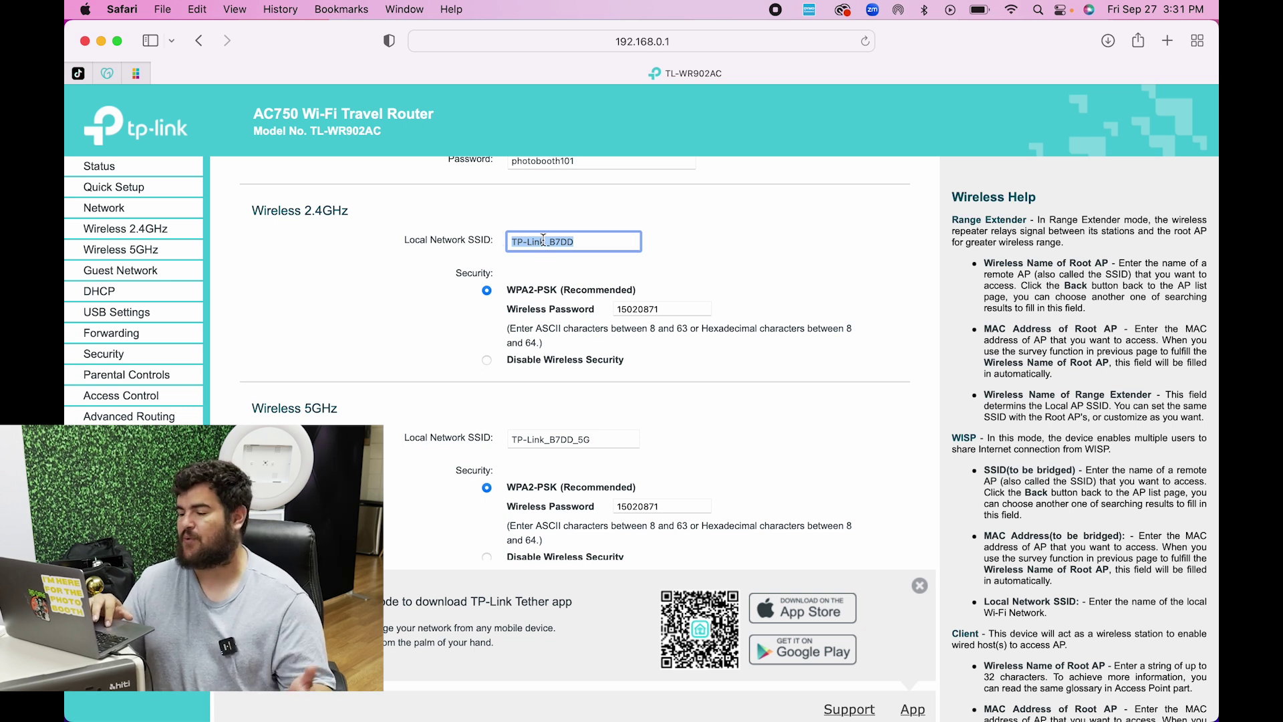
pyautogui.moveTo(661, 310); pyautogui.dragTo(596, 306)
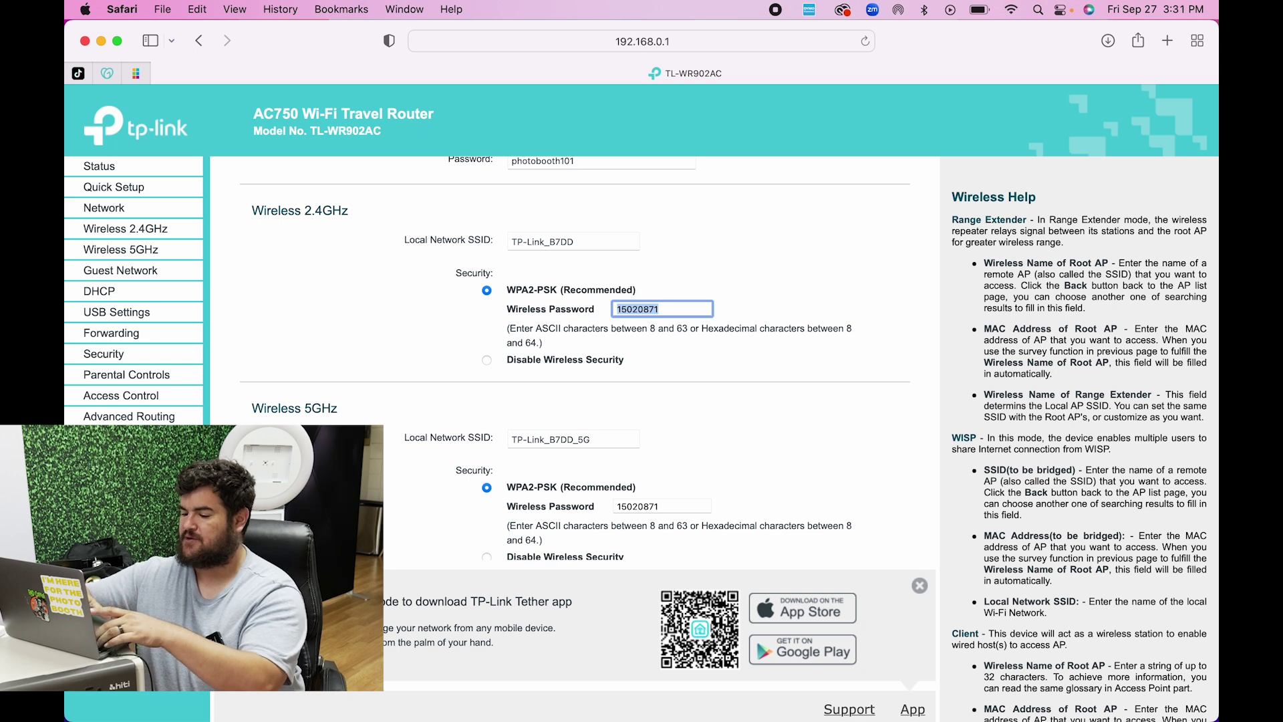
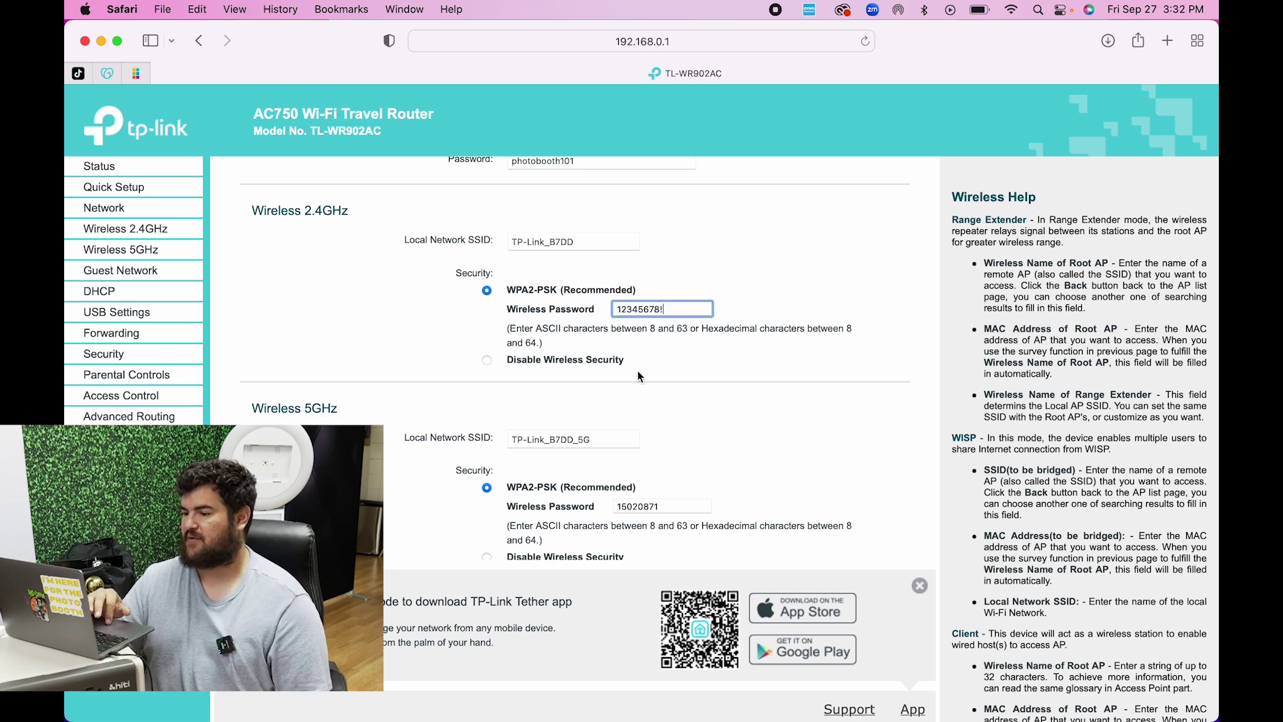
pyautogui.click(638, 370)
# Step: Rename the 2.4GHz Local Network SSID to drewpoop and dismiss the Tether banner
pyautogui.moveTo(512, 241); pyautogui.dragTo(590, 242)
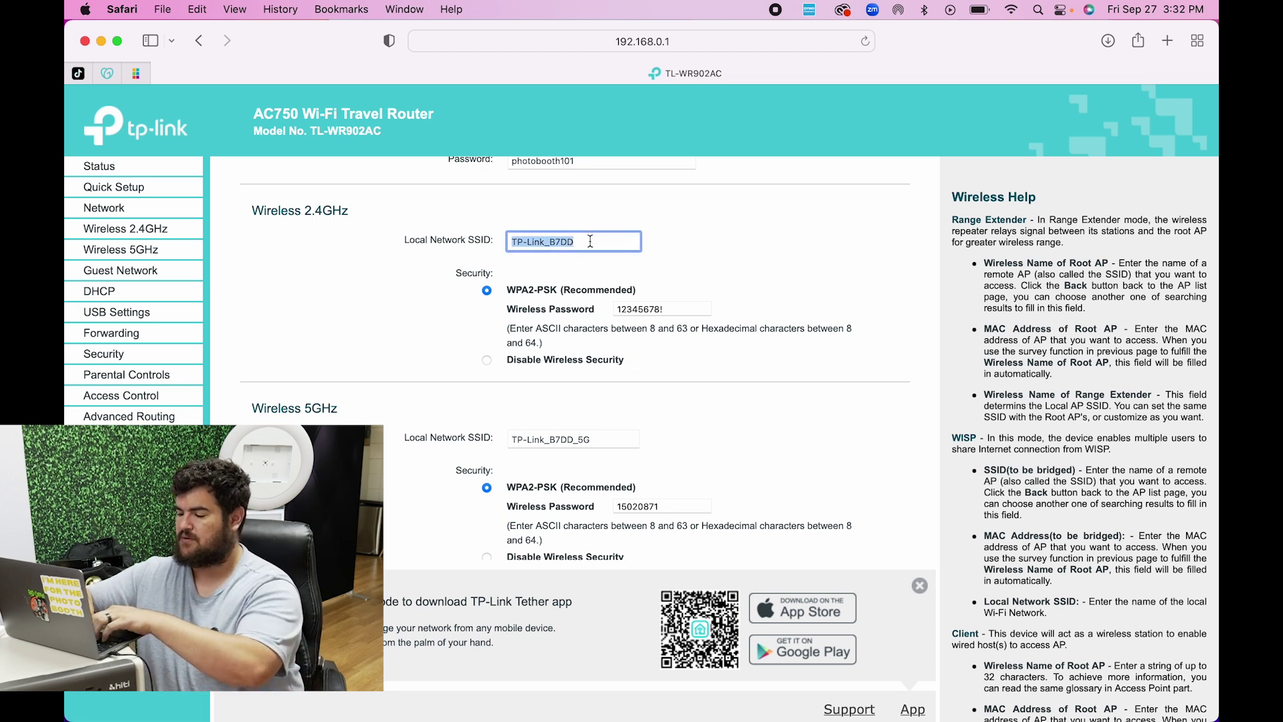
pyautogui.write('drew')
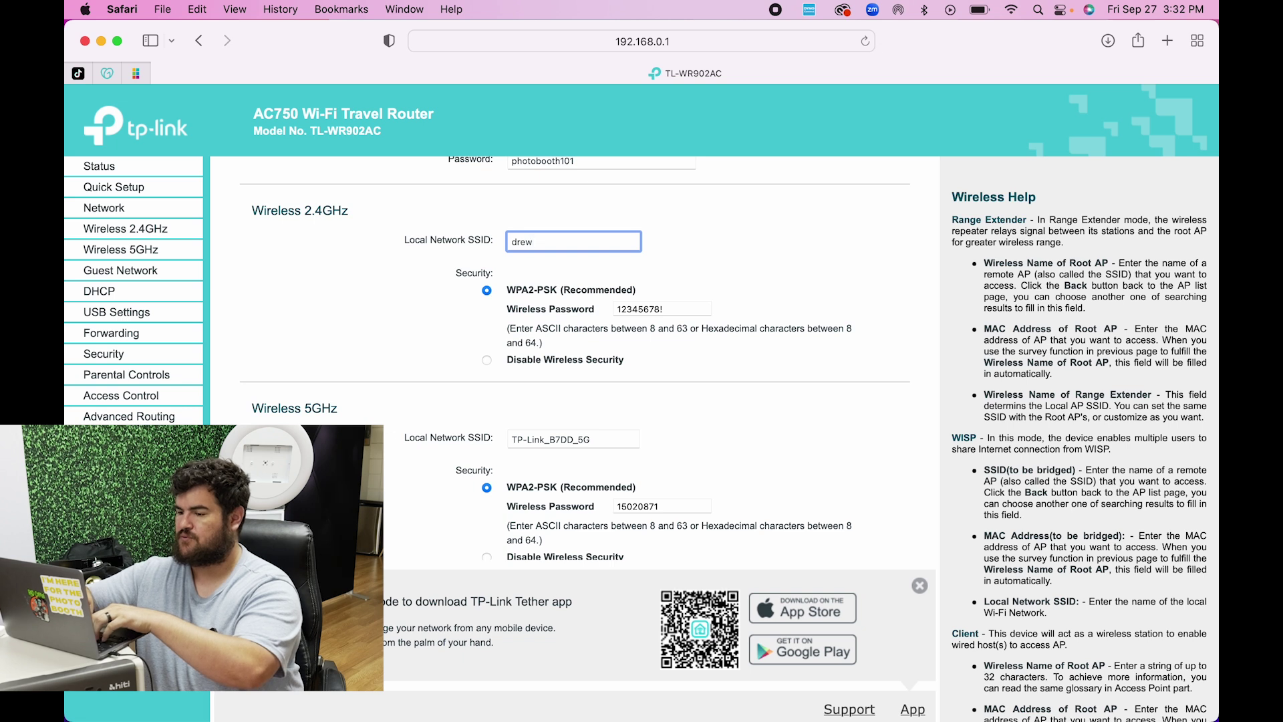
pyautogui.press('BackSpace')
pyautogui.press('BackSpace')
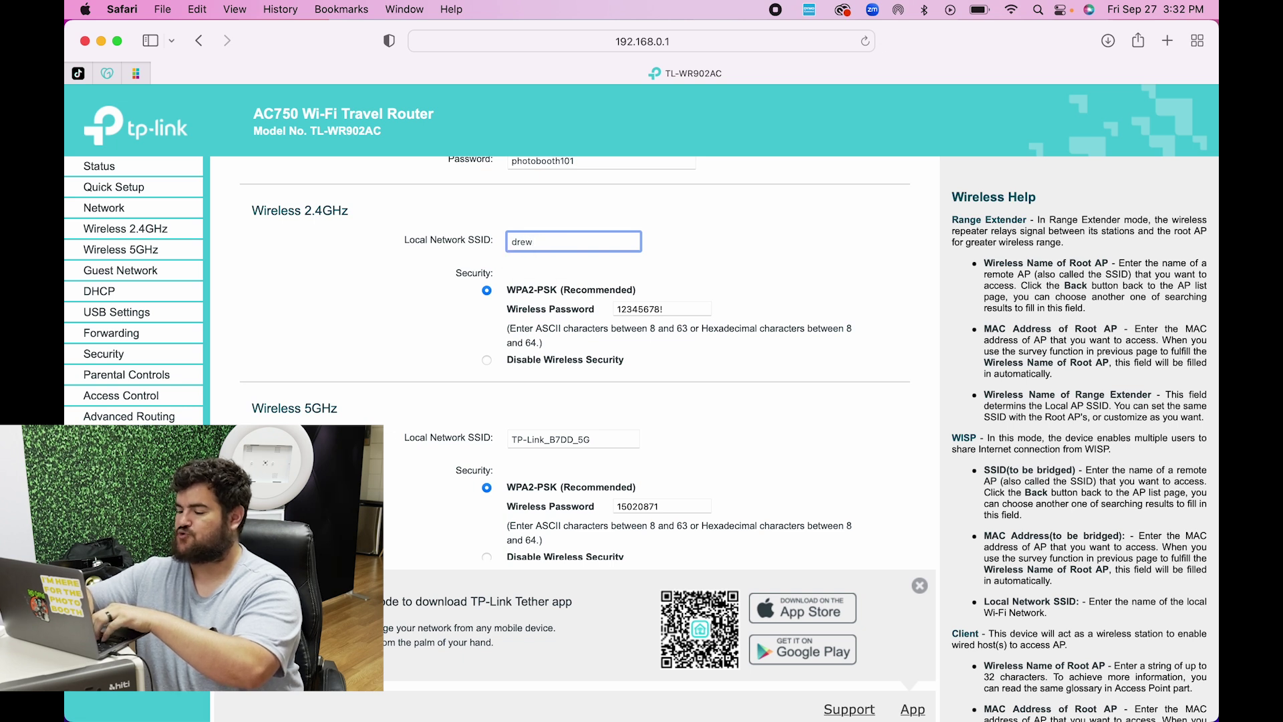
pyautogui.write('poop')
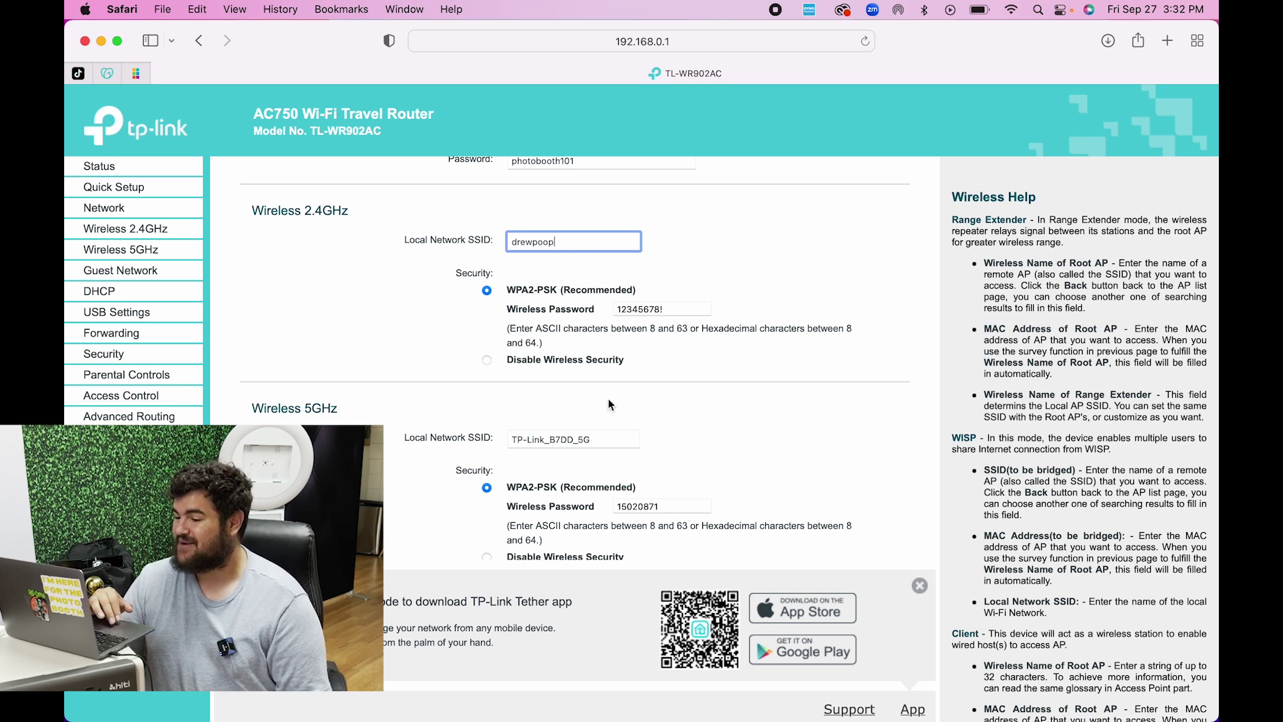
pyautogui.click(920, 585)
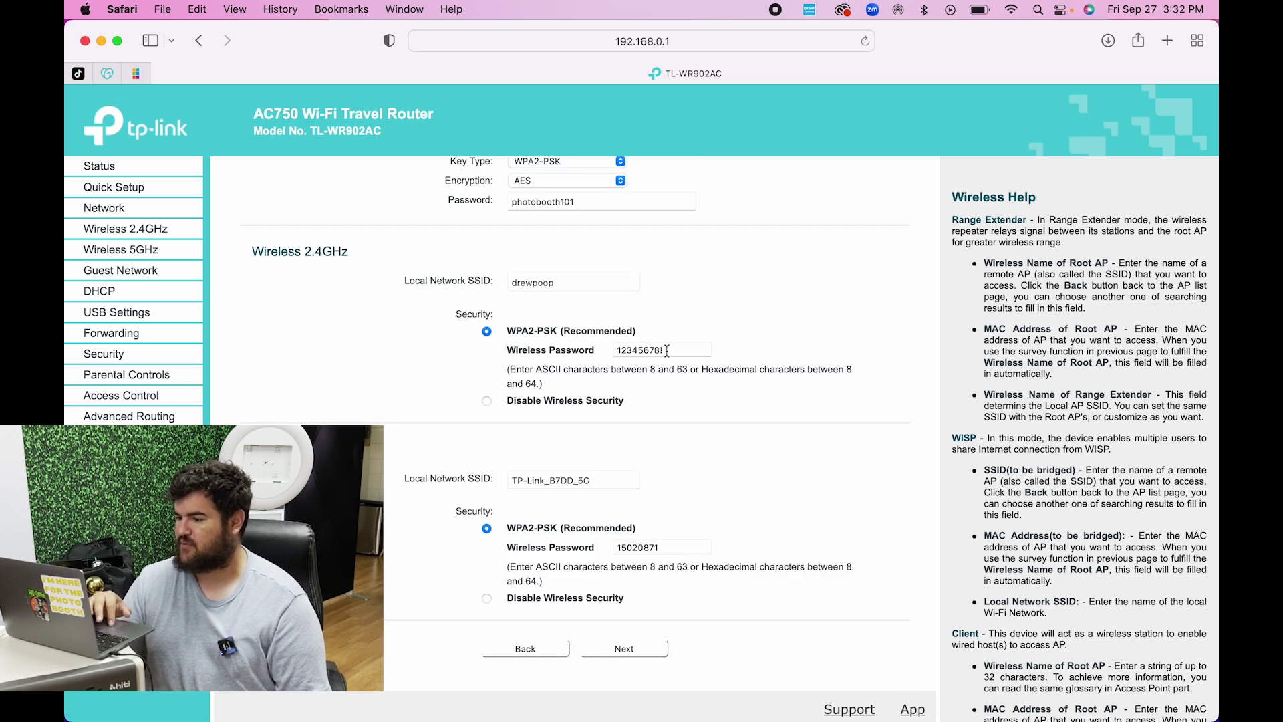
# Step: Review the Quick Setup summary and finish to apply the PHOTOBOOTH-101 bridge as drewpoop
pyautogui.click(623, 649)
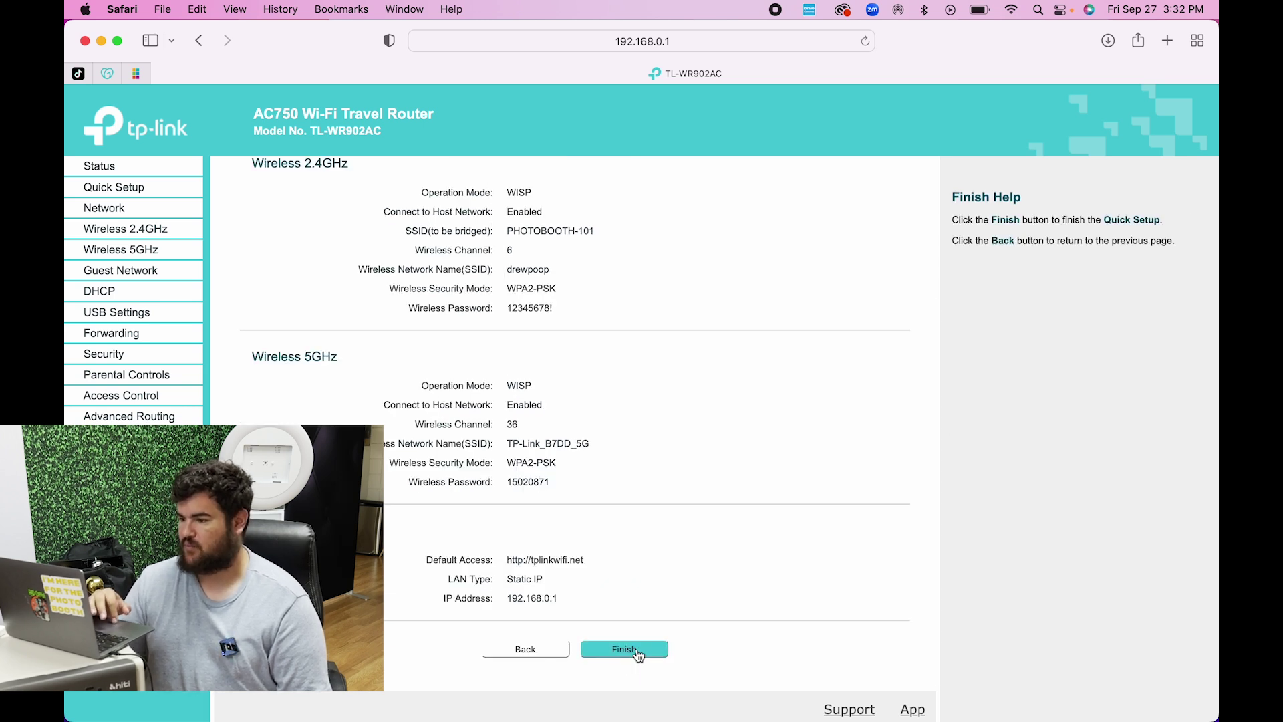
pyautogui.scroll(2, 660, 551)
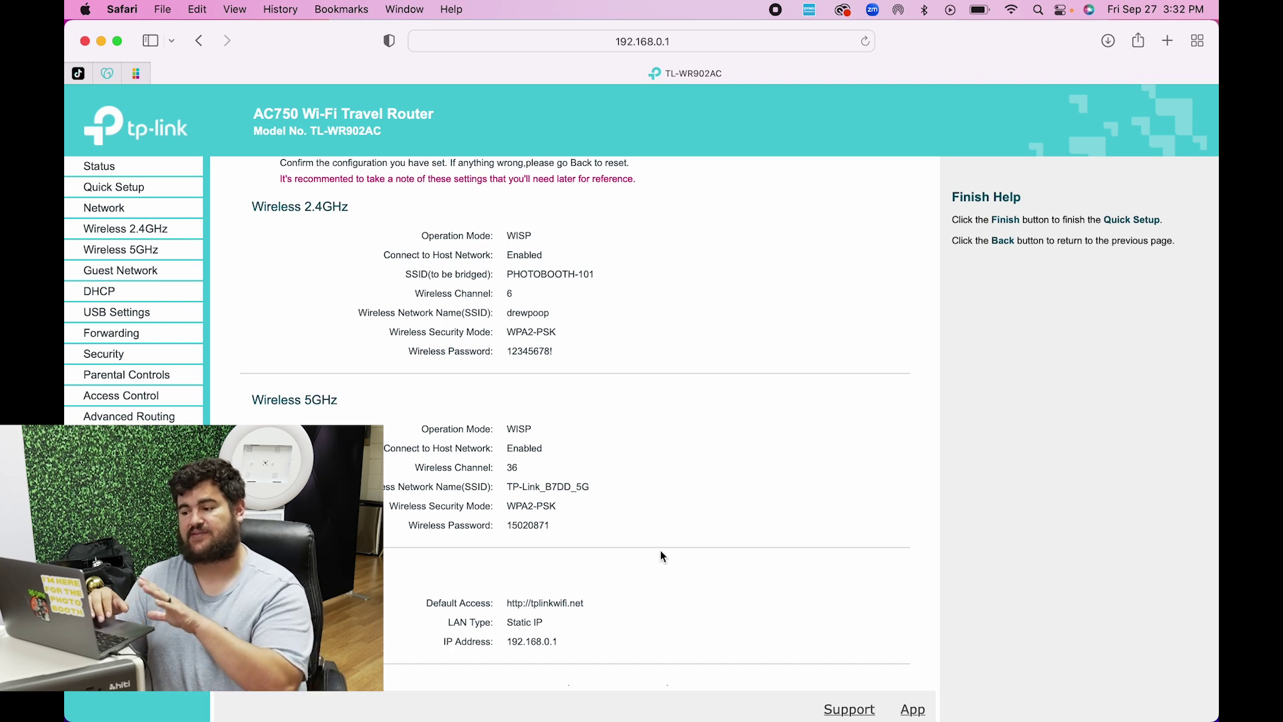
pyautogui.scroll(-2, 660, 551)
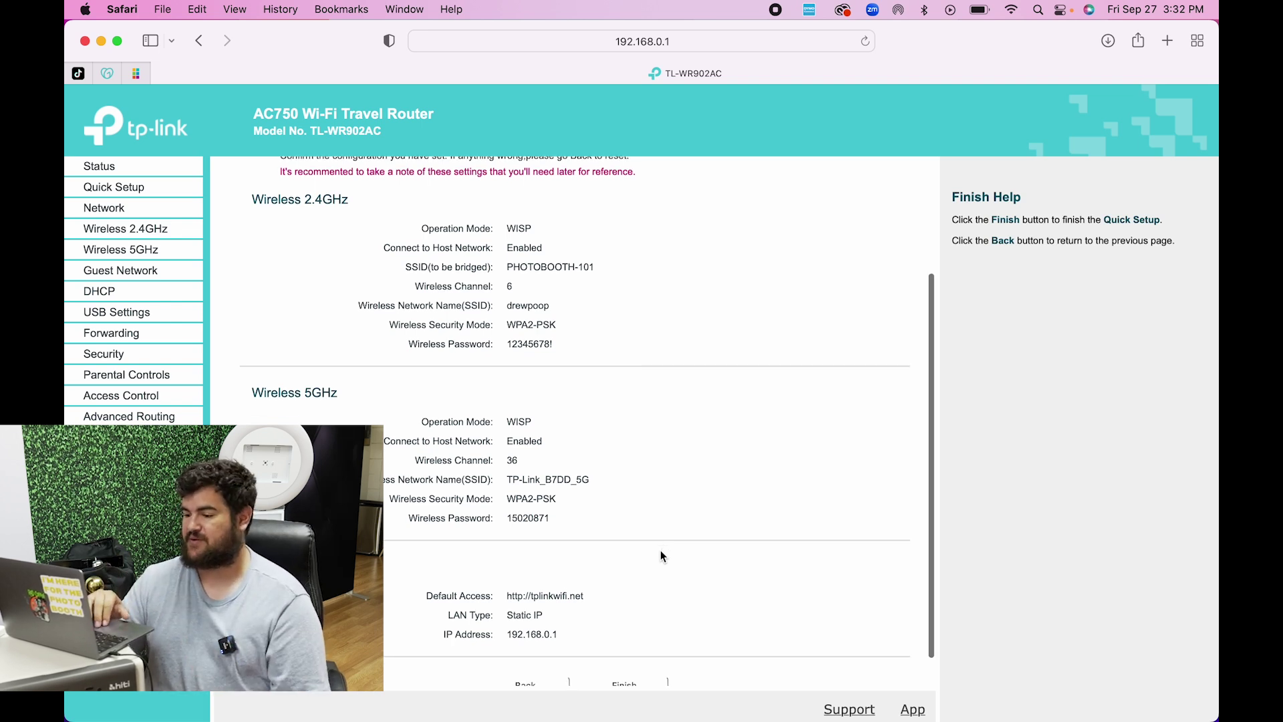
pyautogui.click(622, 649)
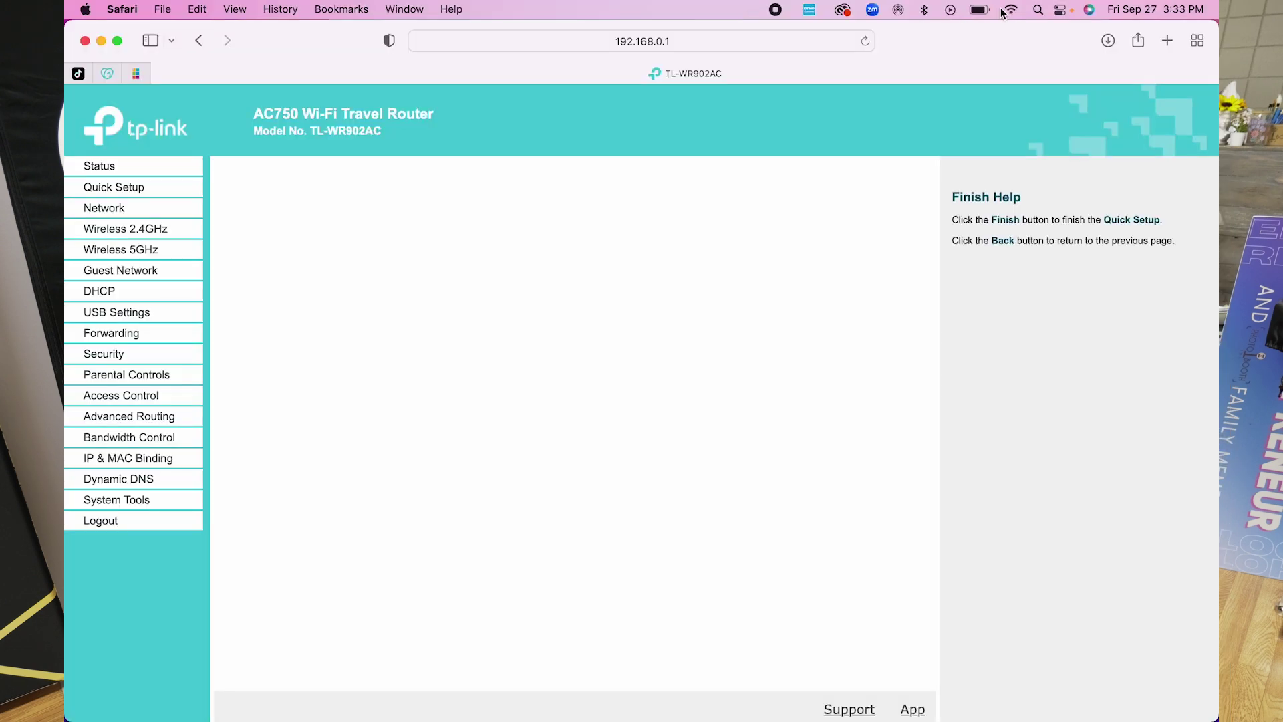
pyautogui.click(1010, 11)
pyautogui.click(902, 119)
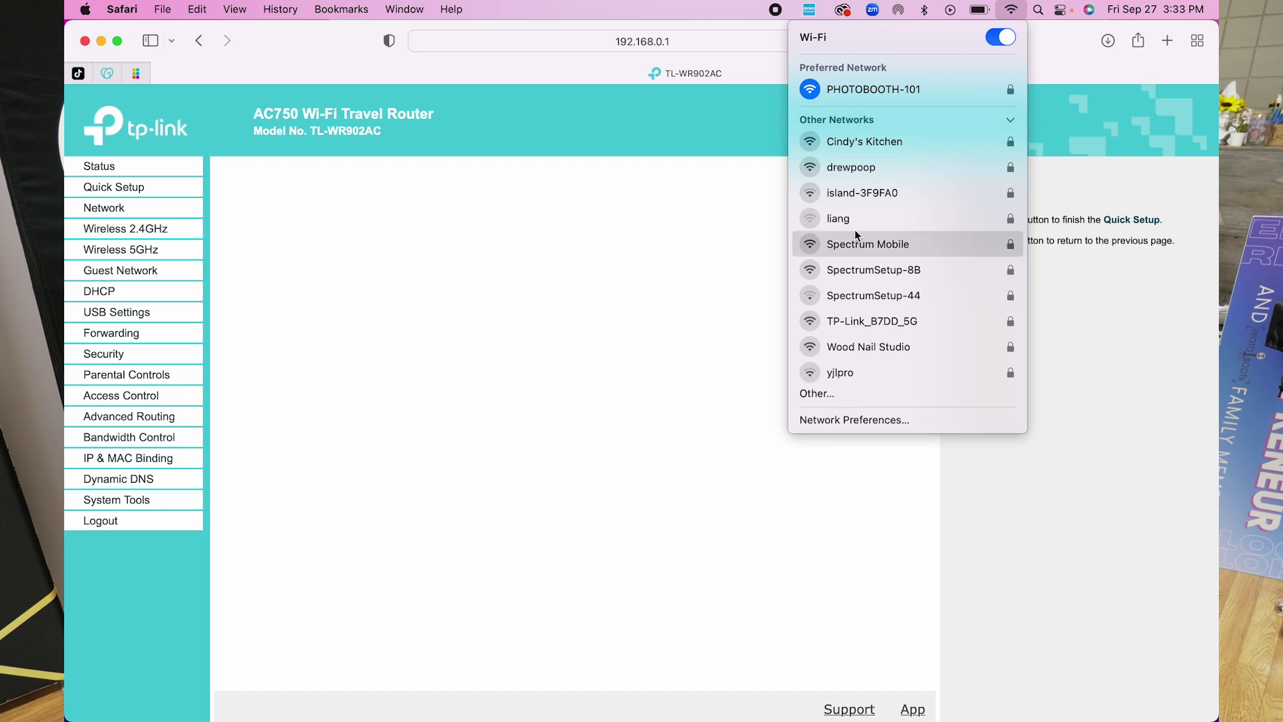
pyautogui.click(868, 168)
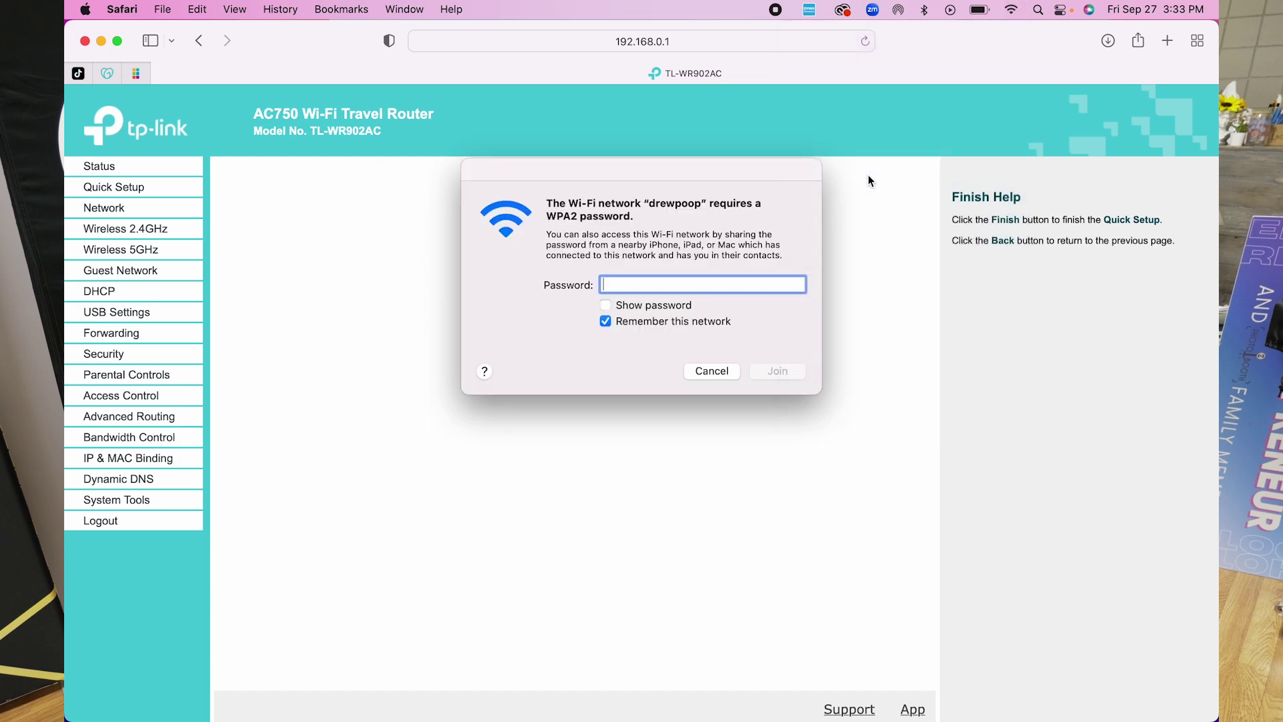
pyautogui.click(606, 306)
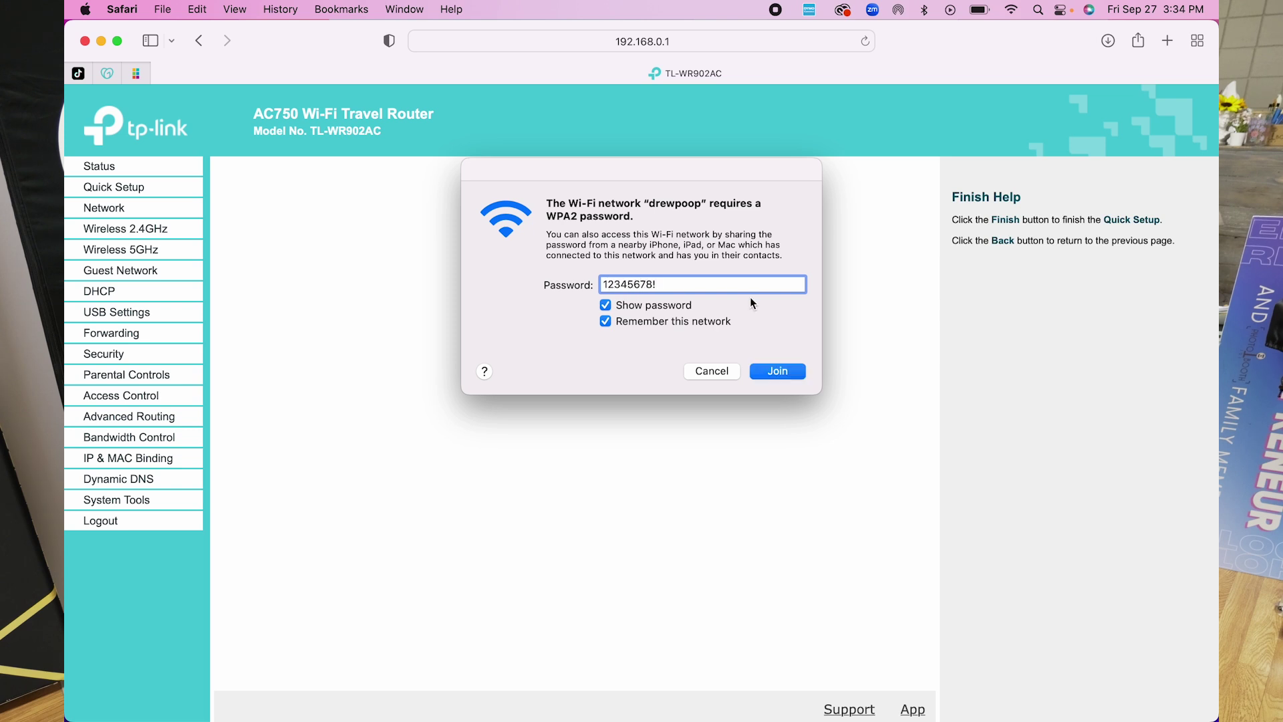
pyautogui.click(767, 370)
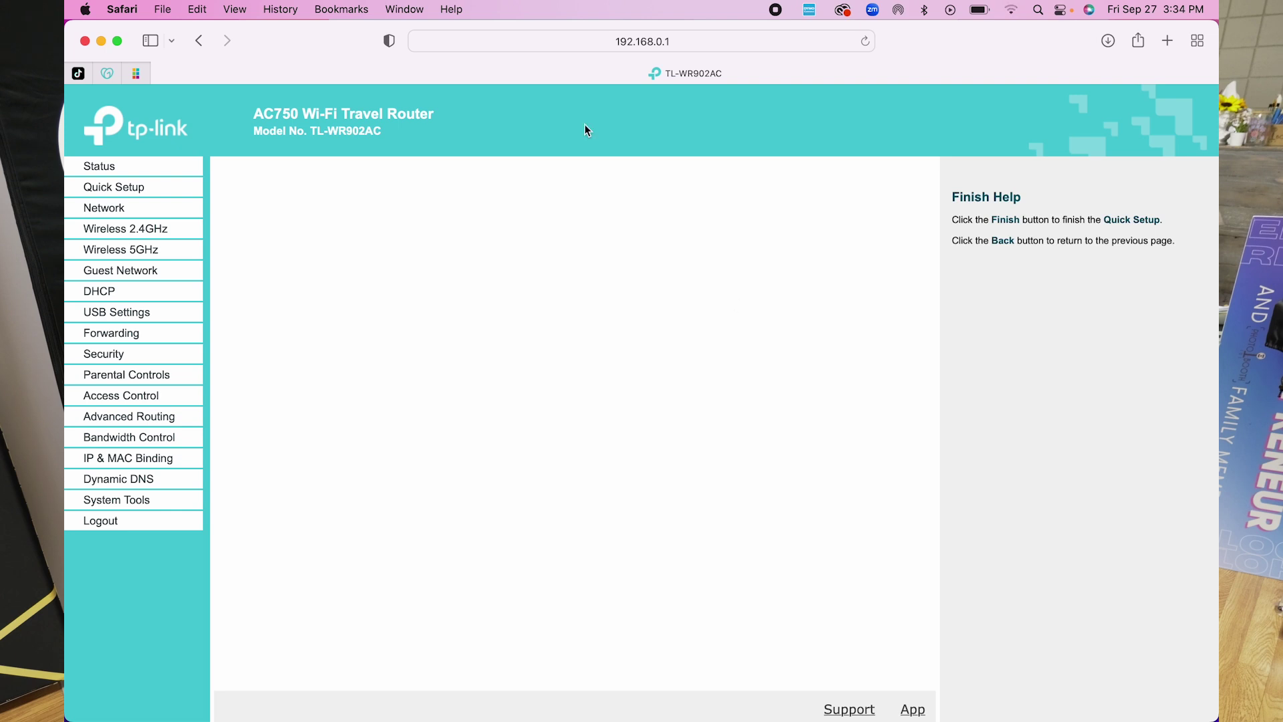
pyautogui.click(86, 42)
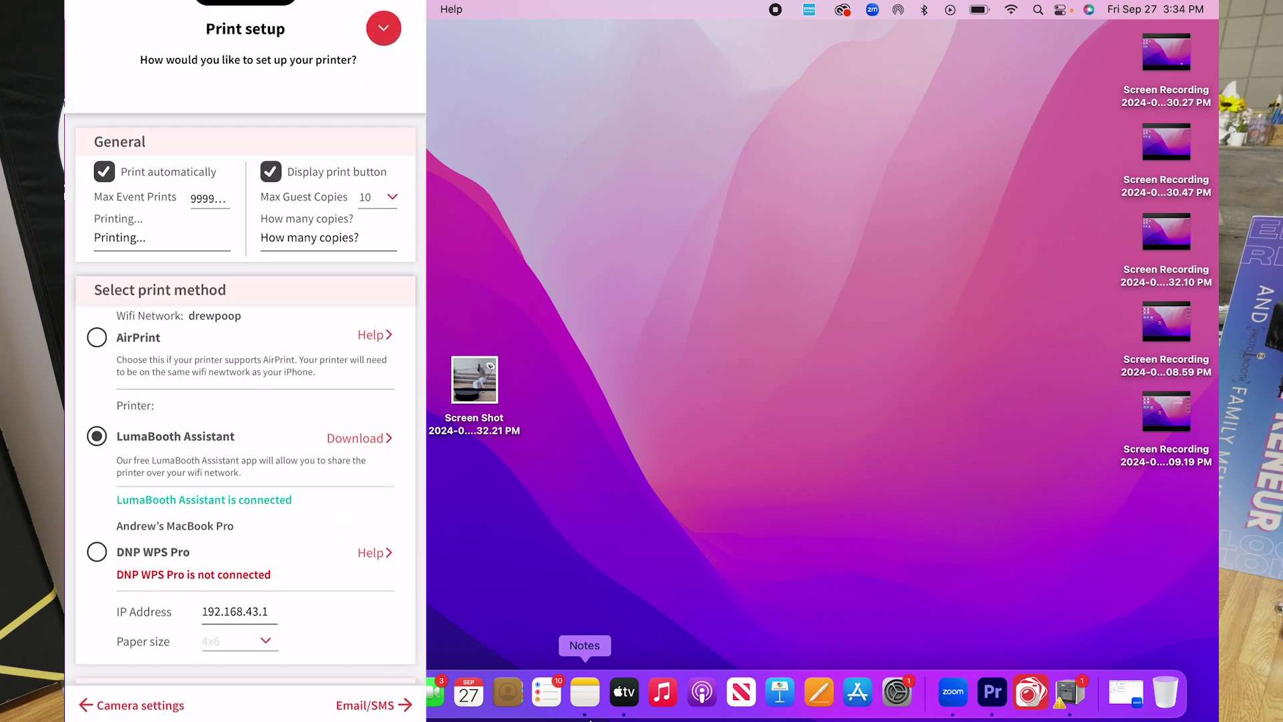
# Step: Launch LumaBooth Assistant from the Dock
pyautogui.click(1031, 692)
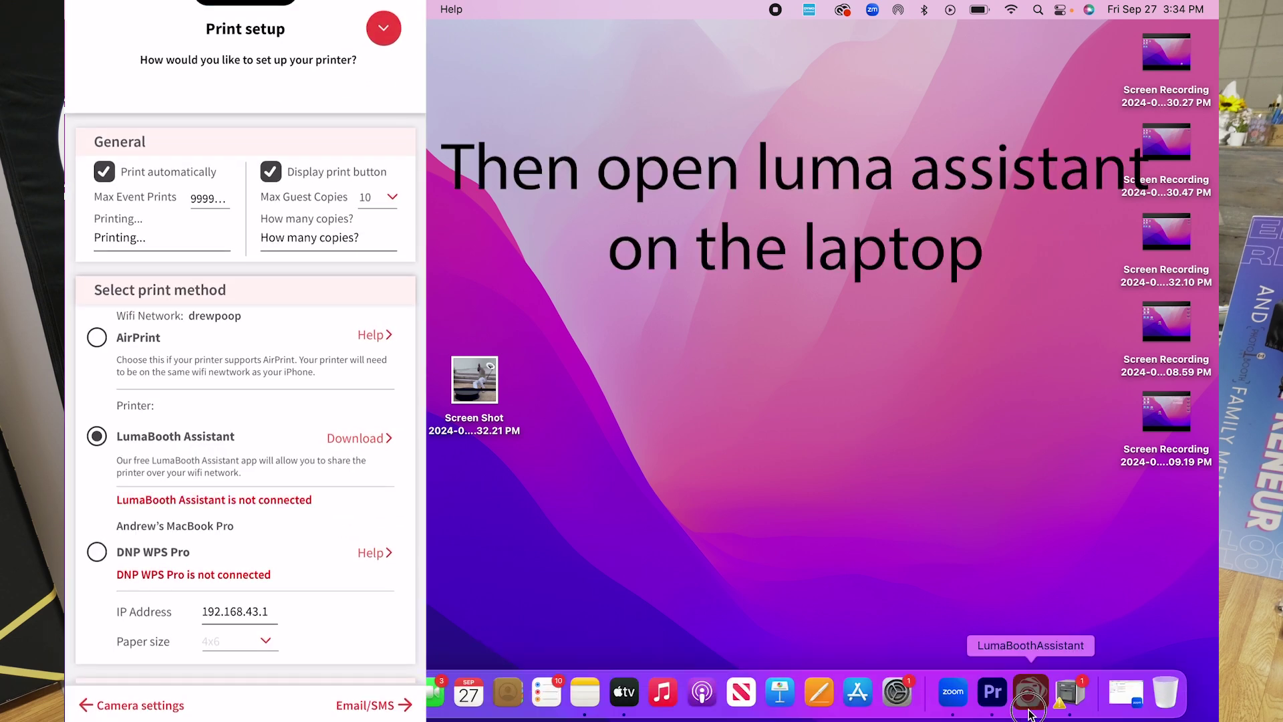